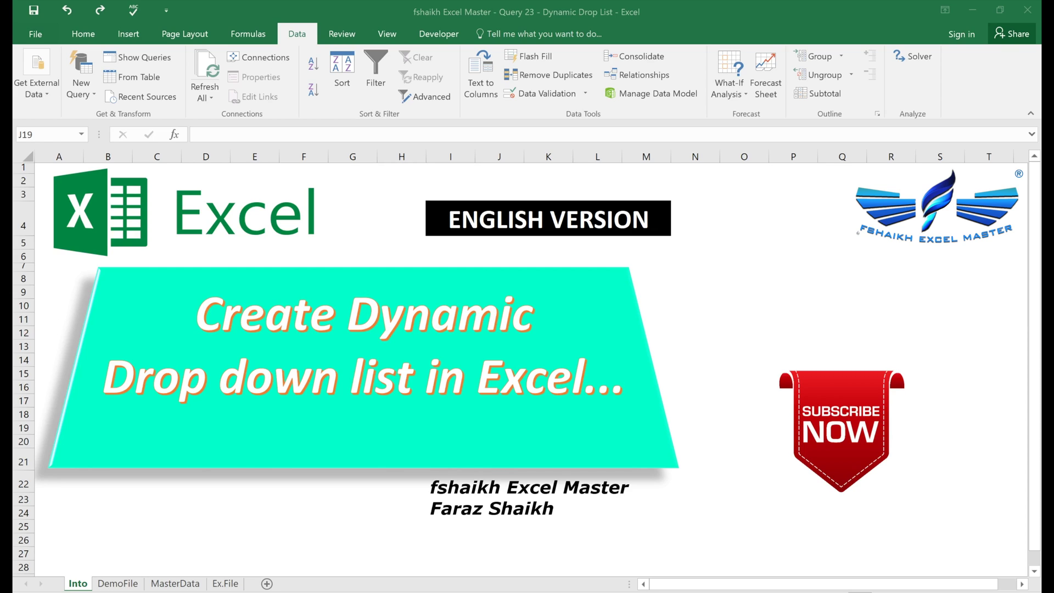
- Bring up the DemoFile sheet with its Countries columns and Country table
{"action": "left_click", "coordinate": [117, 584]}
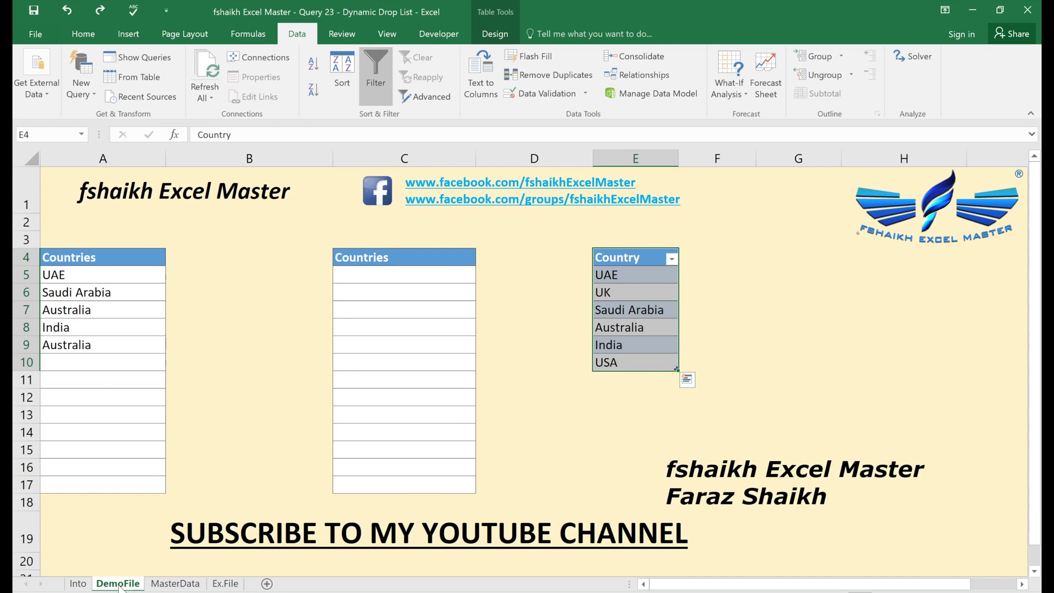
- Inspect the Country table E4:E10 and cell A10's drop-down without choosing a country
{"action": "left_click", "coordinate": [638, 256]}
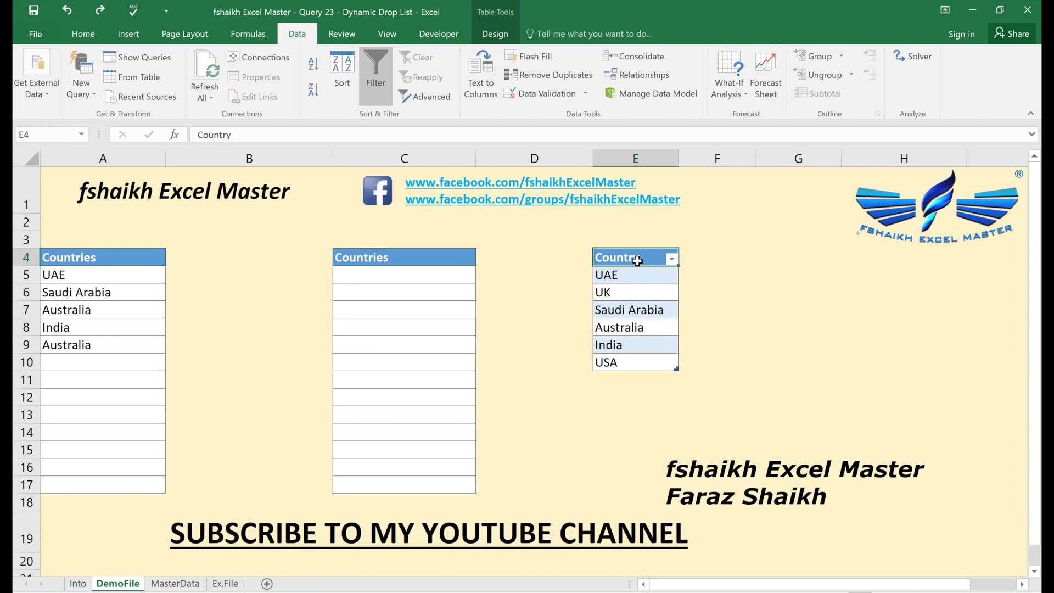
{"action": "left_click_drag", "start_coordinate": [639, 255], "coordinate": [543, 336]}
{"action": "left_click_drag", "start_coordinate": [138, 282], "coordinate": [121, 452]}
{"action": "left_click", "coordinate": [122, 348]}
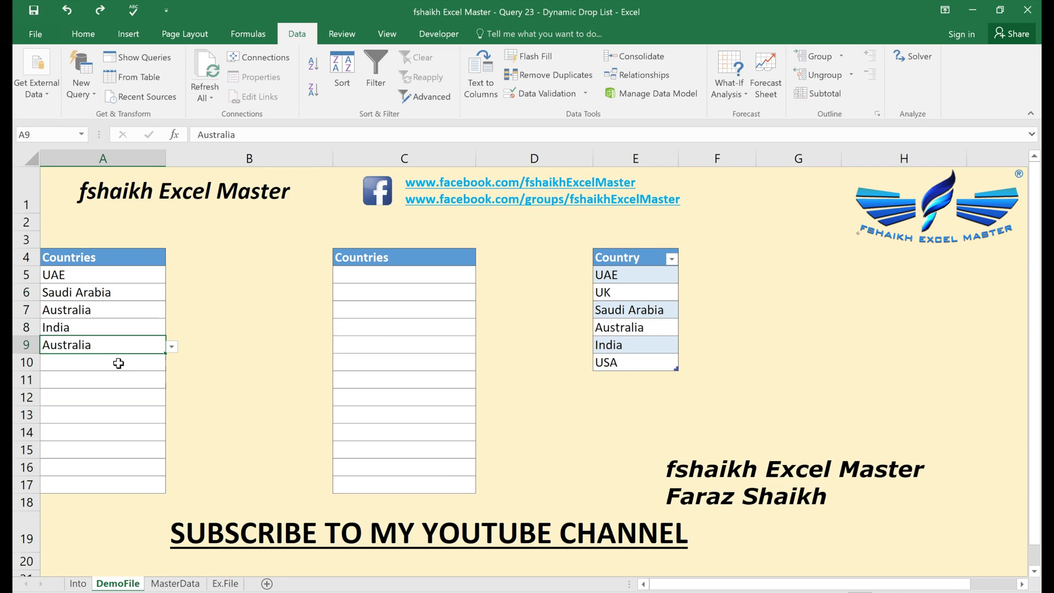
{"action": "left_click", "coordinate": [119, 364]}
{"action": "left_click", "coordinate": [172, 365]}
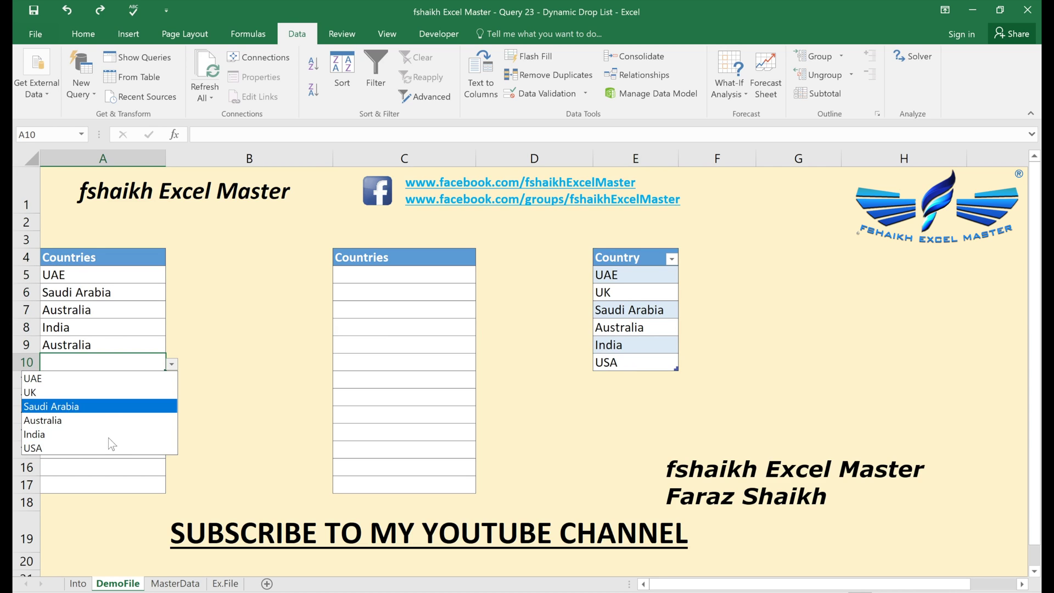
{"action": "left_click", "coordinate": [650, 378]}
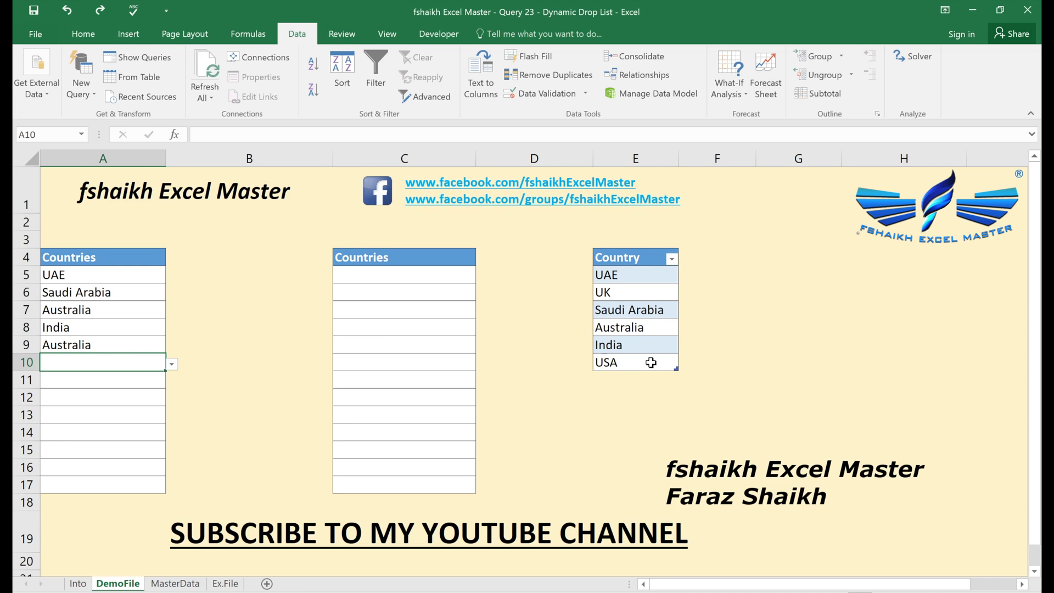
- Add China below USA in the Country table, in cell E11
{"action": "left_click", "coordinate": [652, 361]}
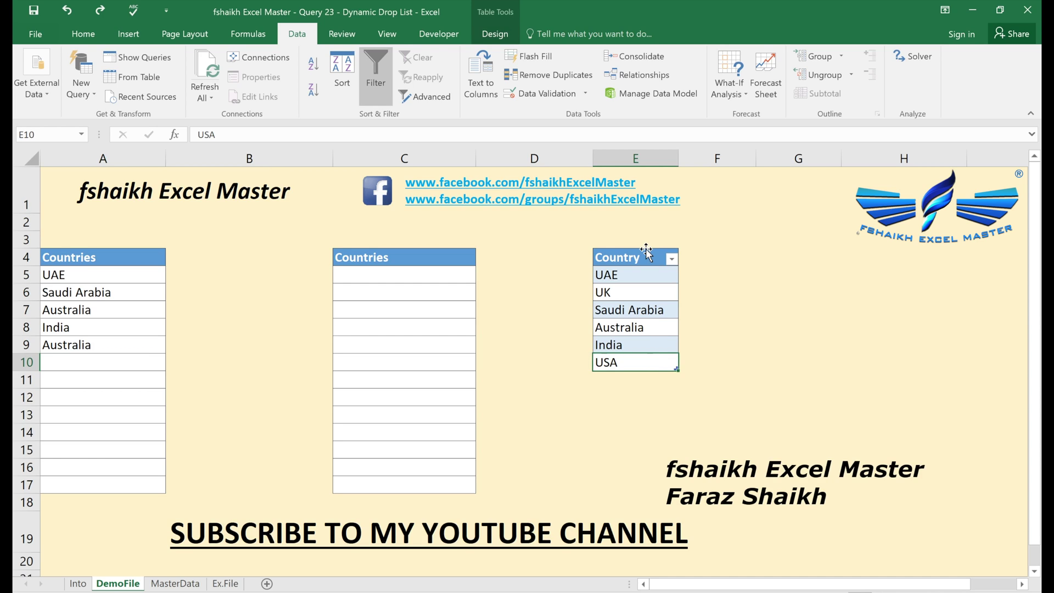
{"action": "left_click_drag", "start_coordinate": [645, 254], "coordinate": [640, 359]}
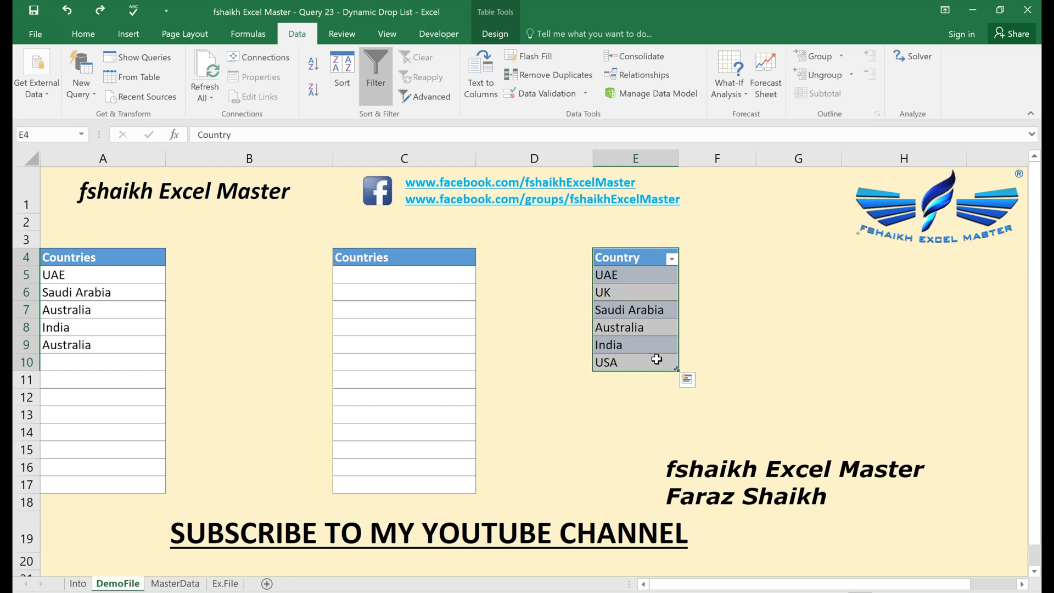
{"action": "left_click", "coordinate": [650, 359]}
{"action": "key", "text": "Return"}
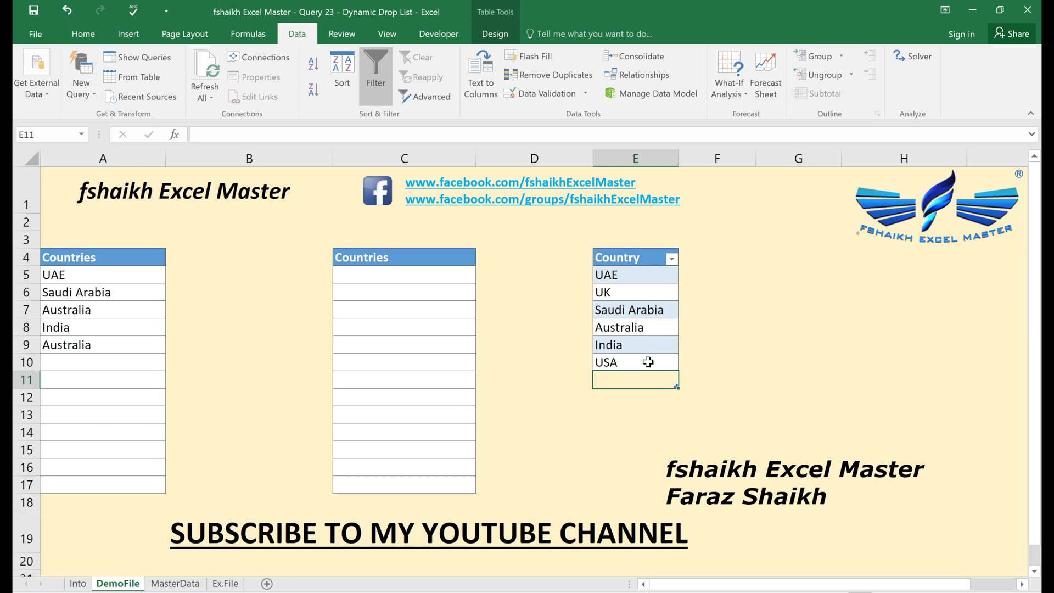
{"action": "type", "text": "China"}
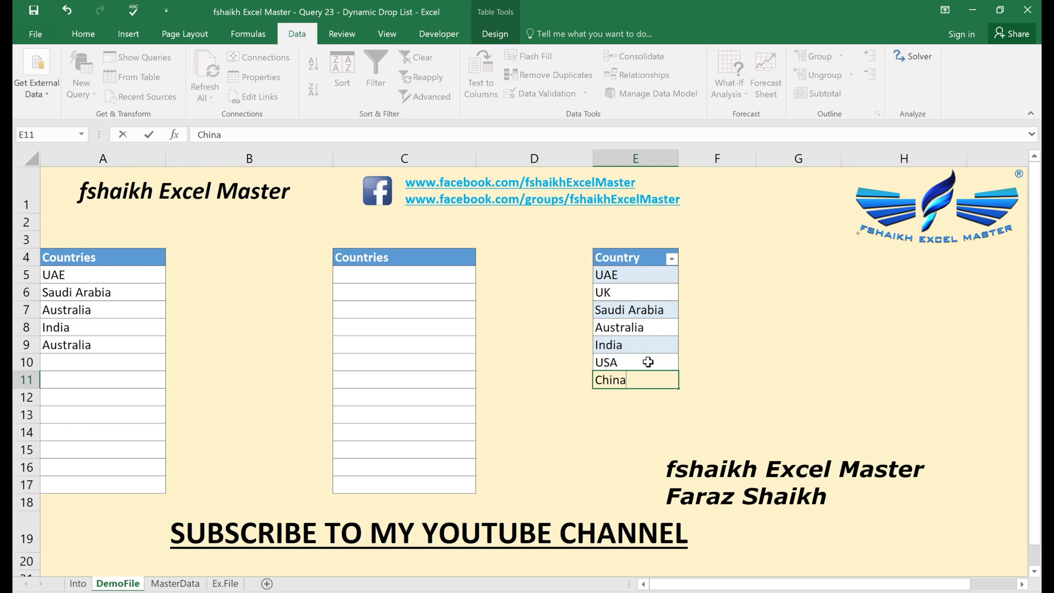
{"action": "key", "text": "Return"}
- Choose China for cell A10 from its drop-down and check the Country column includes it
{"action": "left_click", "coordinate": [143, 360]}
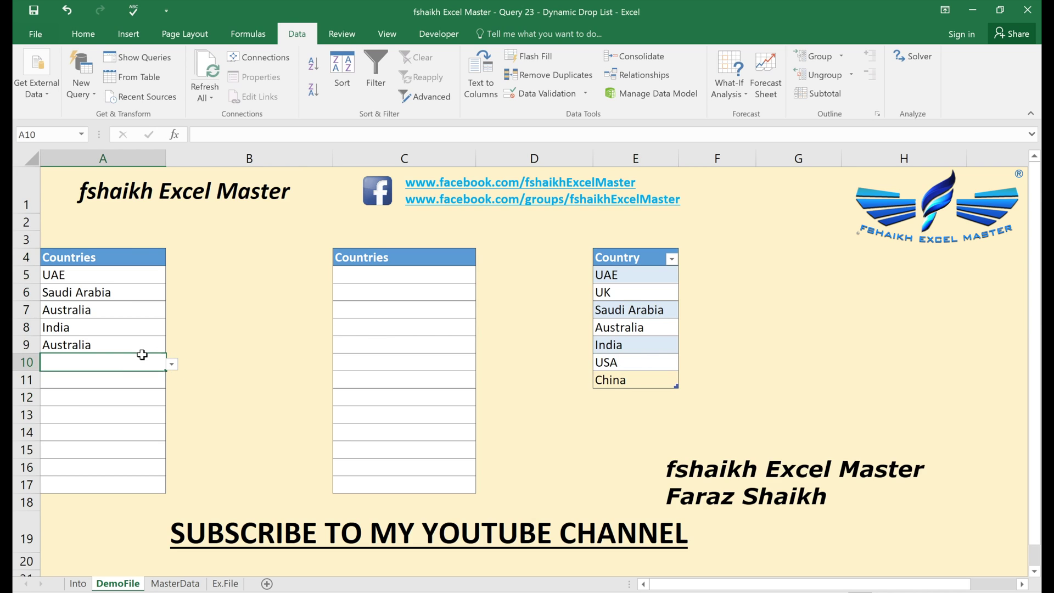
{"action": "left_click", "coordinate": [171, 366]}
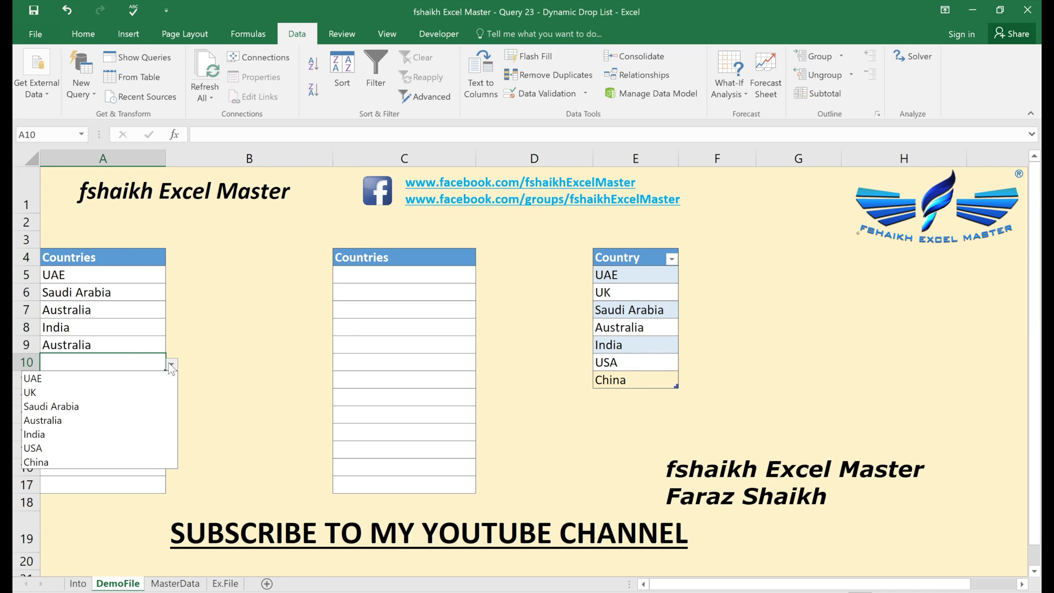
{"action": "left_click", "coordinate": [104, 461]}
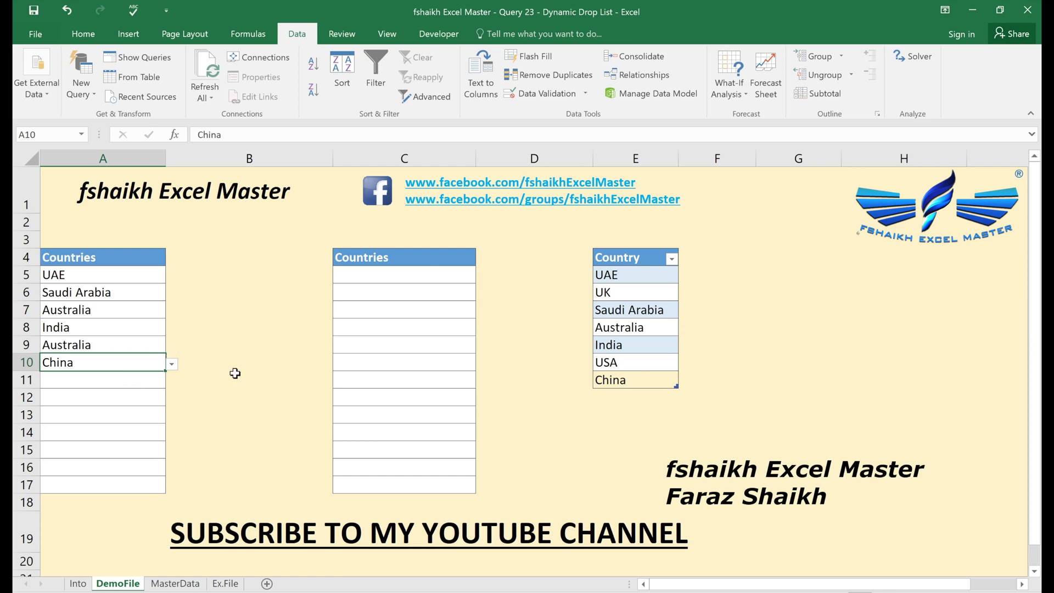
{"action": "left_click_drag", "start_coordinate": [621, 258], "coordinate": [628, 367]}
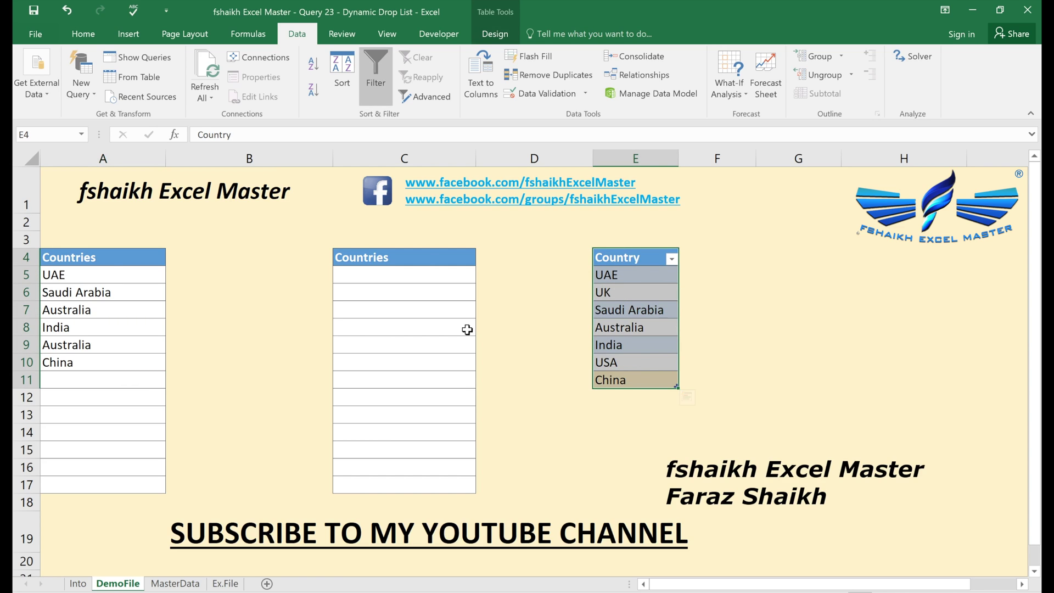
{"action": "left_click", "coordinate": [166, 584]}
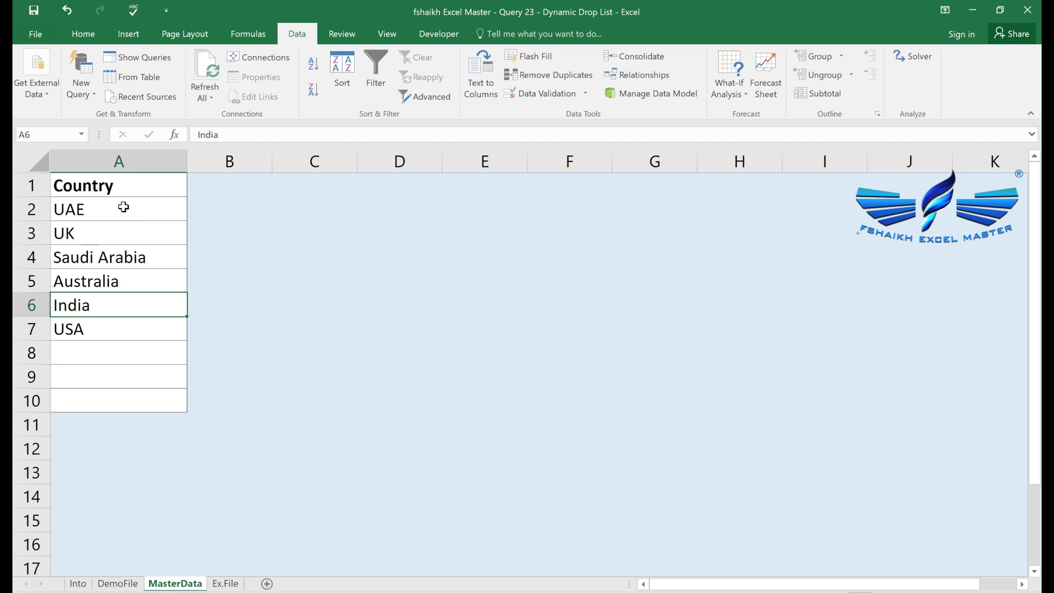
{"action": "left_click", "coordinate": [127, 584]}
{"action": "key", "text": "ctrl+Page_Down"}
{"action": "left_click", "coordinate": [112, 355]}
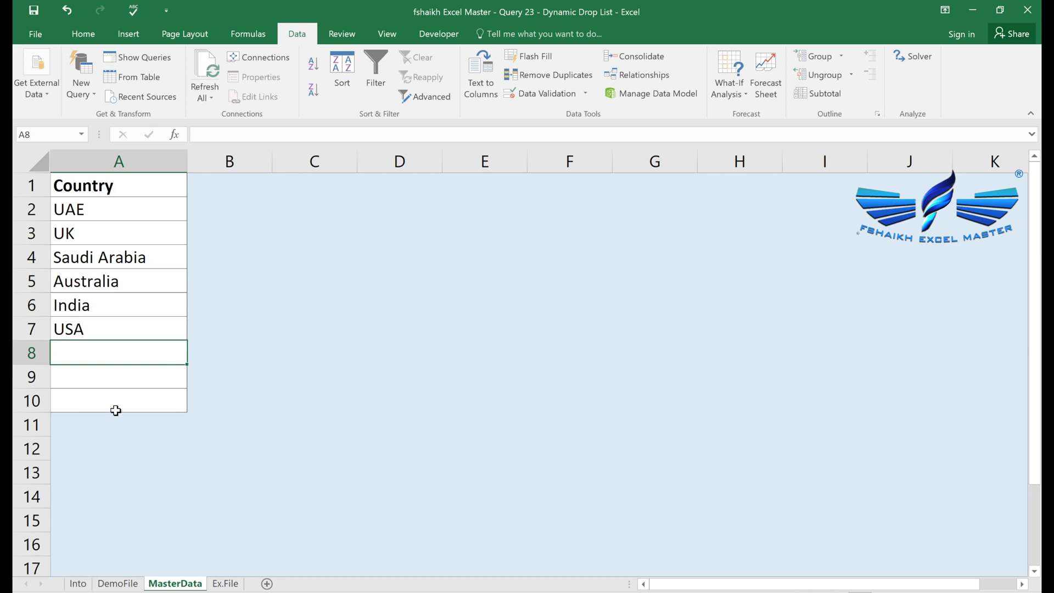
{"action": "left_click", "coordinate": [112, 443]}
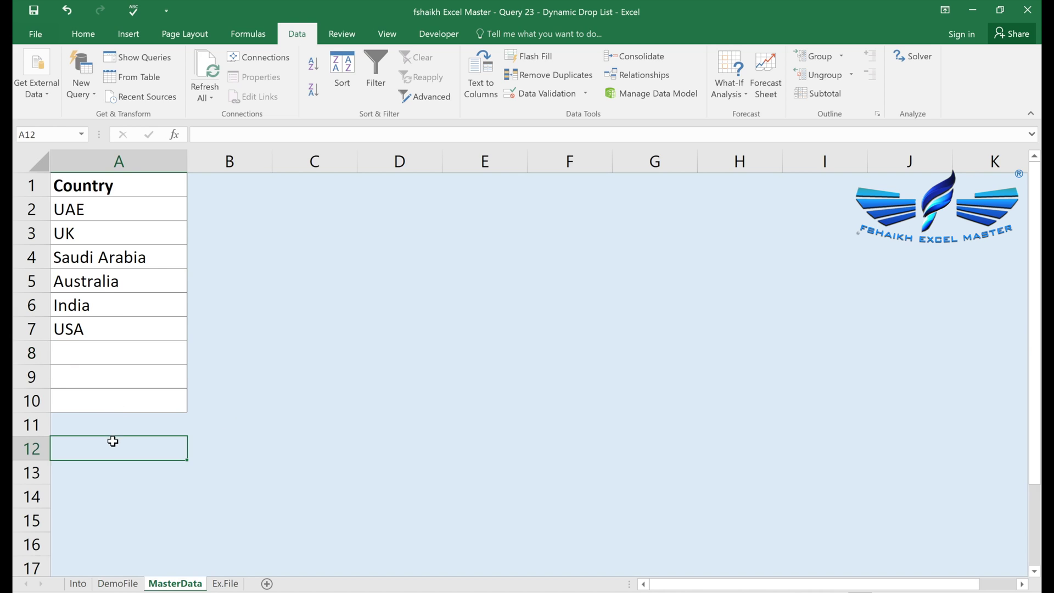
{"action": "left_click", "coordinate": [132, 161]}
{"action": "left_click", "coordinate": [142, 353]}
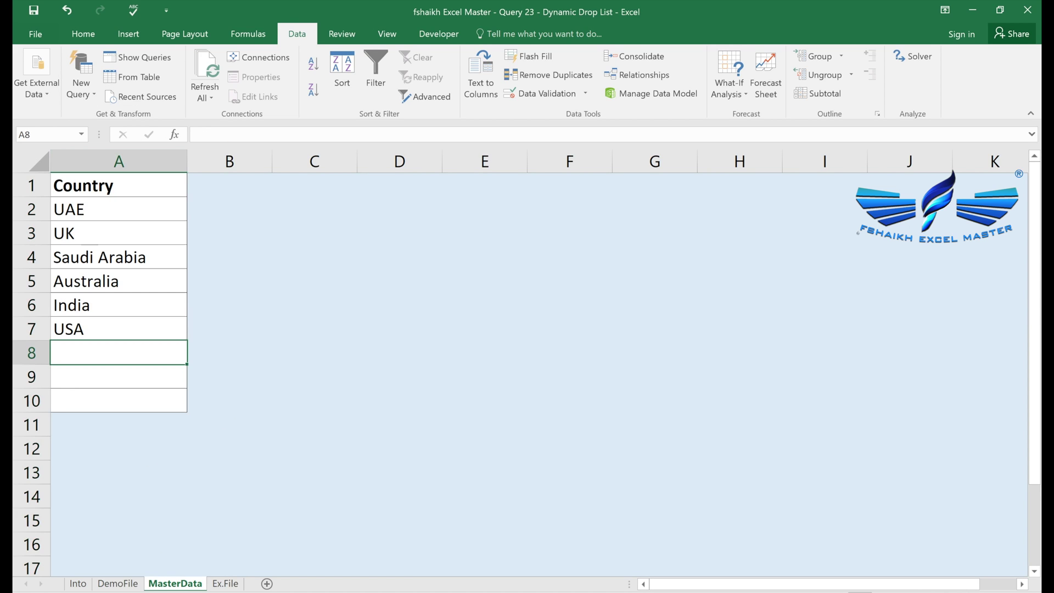
{"action": "left_click", "coordinate": [132, 584]}
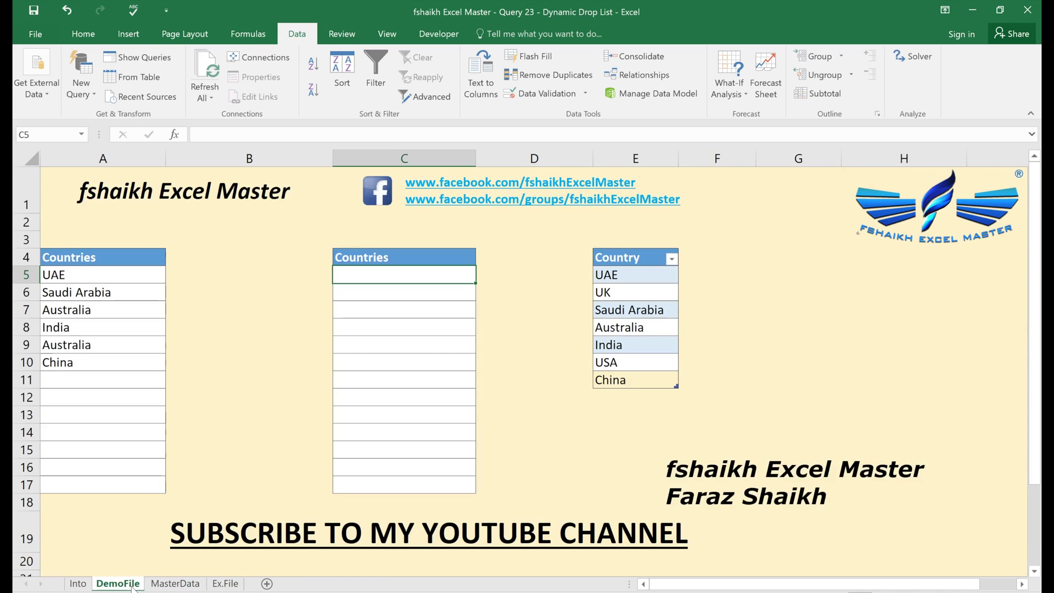
{"action": "left_click", "coordinate": [500, 276]}
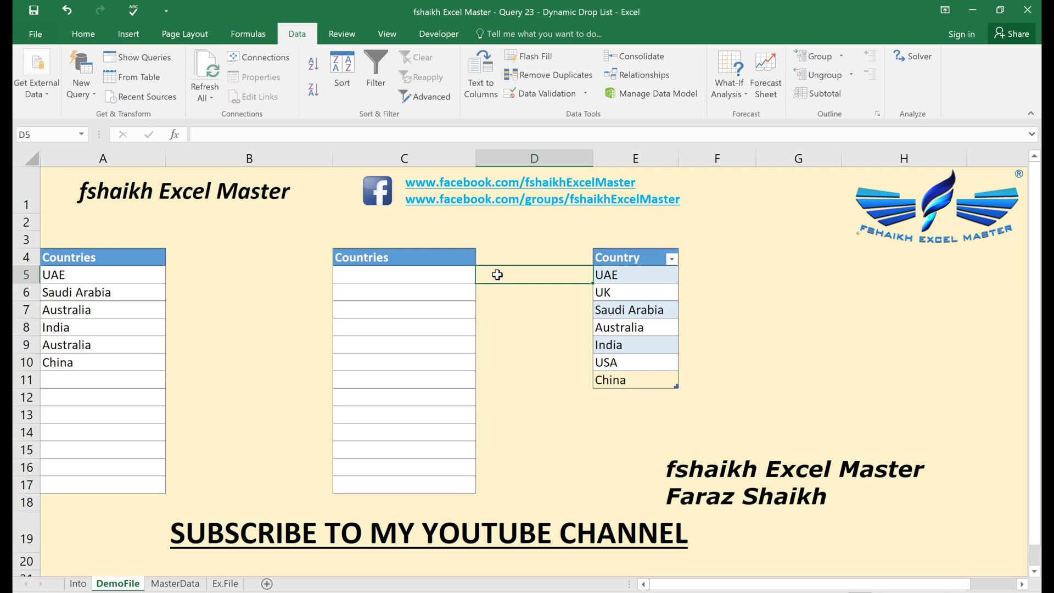
- Begin an =OFFSET( formula in cell D5 using the =of autocomplete
{"action": "type", "text": "=of"}
{"action": "key", "text": "Tab"}
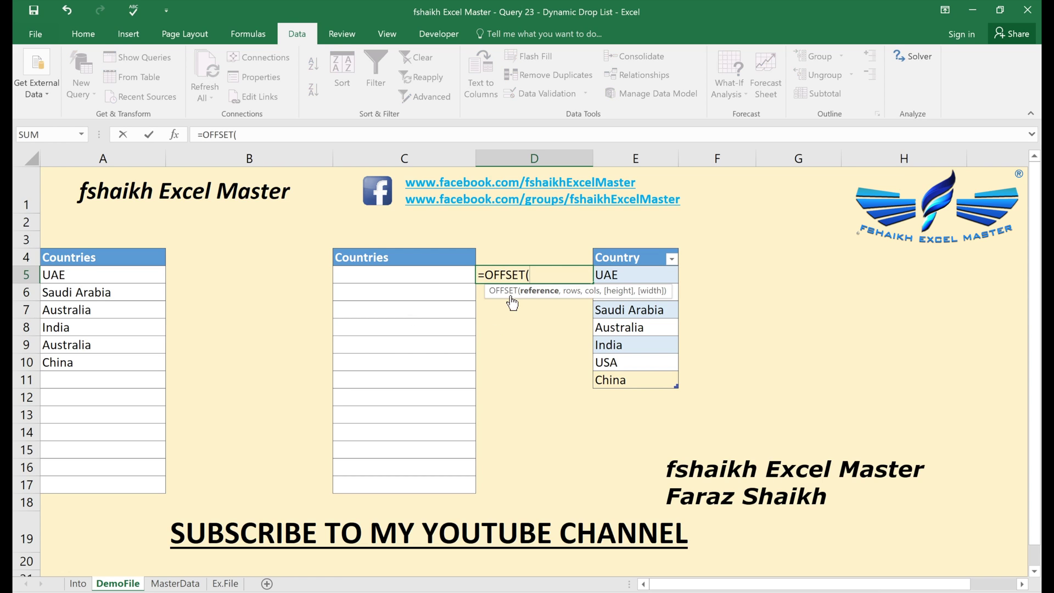
- Complete D5 as =OFFSET(MasterData!$A$2,0,0,COUNTA(MasterData!A:A)-1,), displaying Australia
{"action": "left_click", "coordinate": [172, 584]}
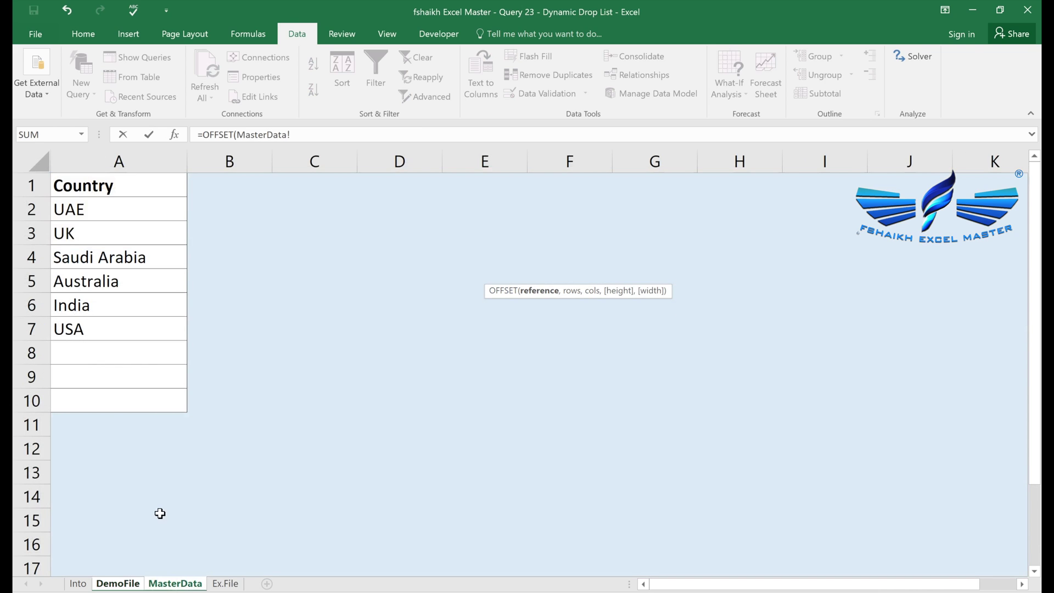
{"action": "left_click", "coordinate": [131, 204]}
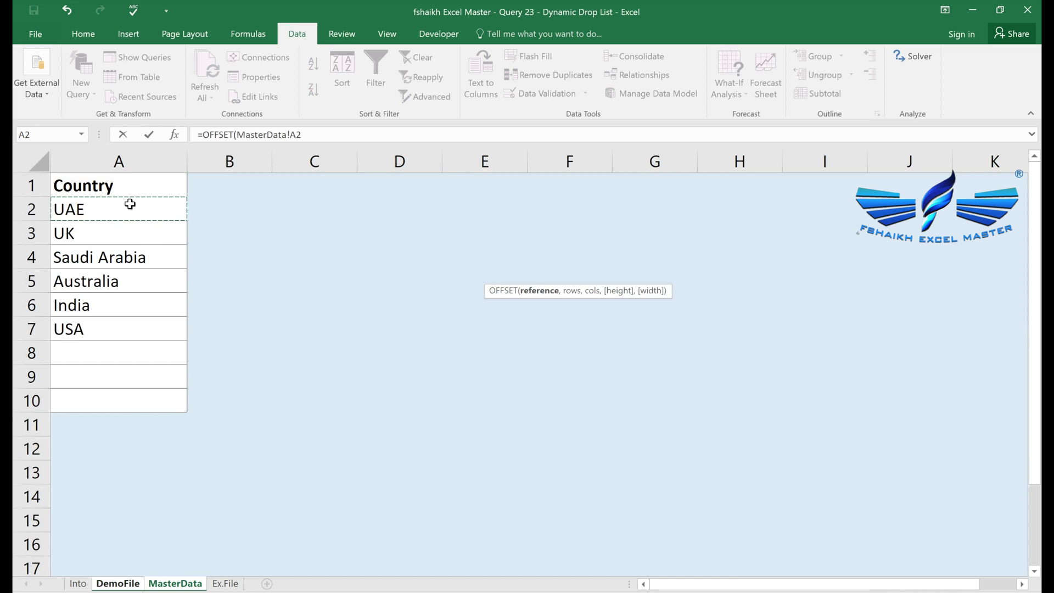
{"action": "key", "text": "F4"}
{"action": "type", "text": ","}
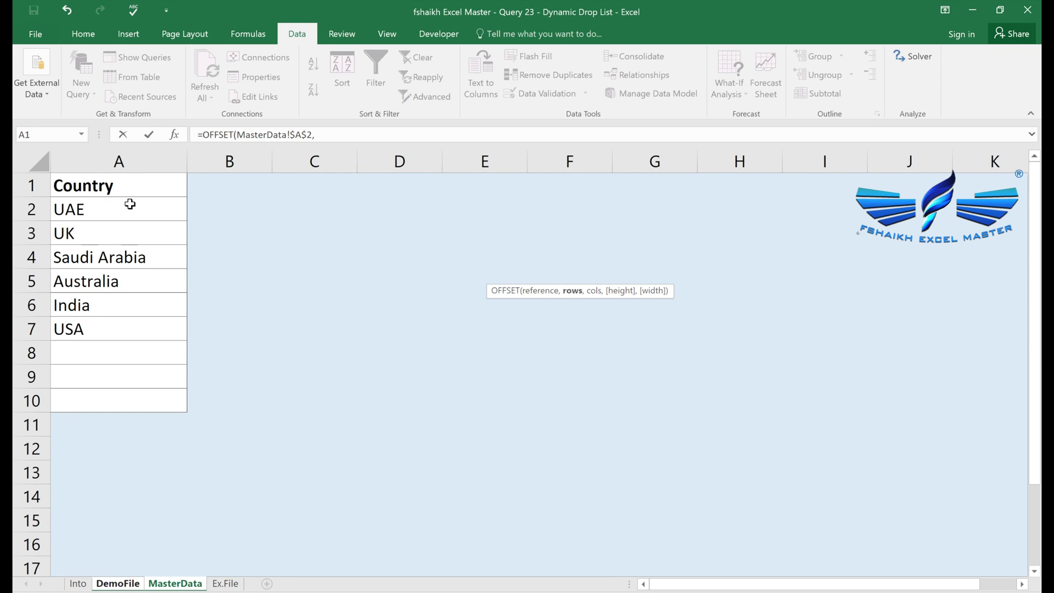
{"action": "type", "text": "0,0"}
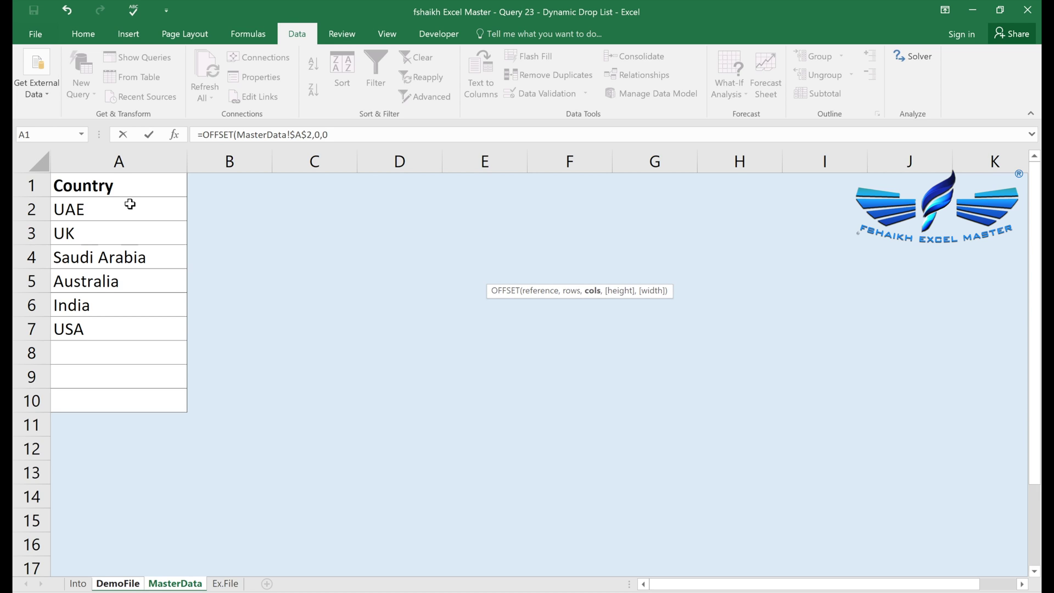
{"action": "type", "text": ",coun"}
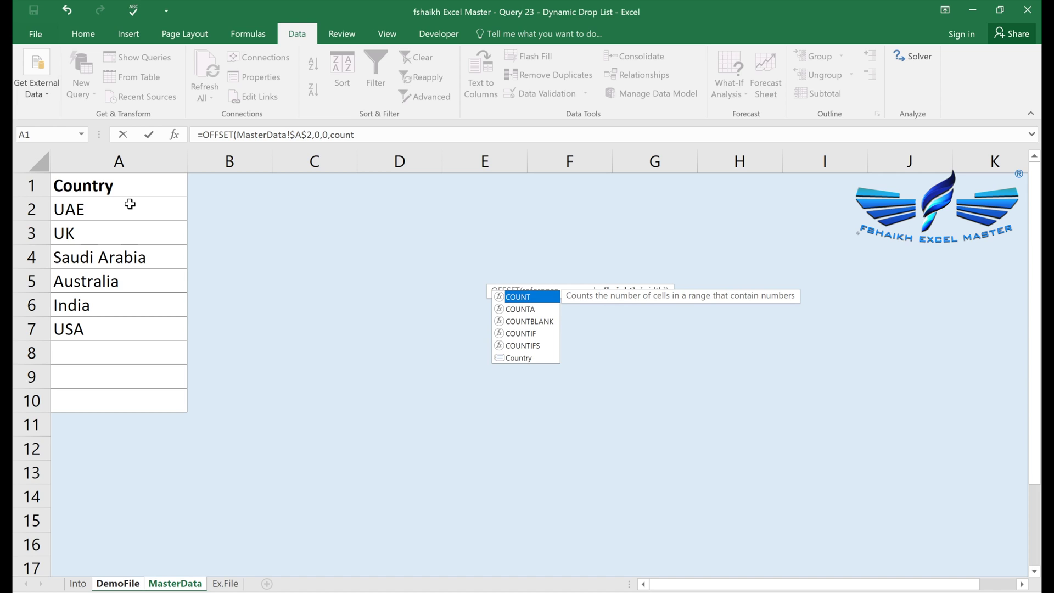
{"action": "type", "text": "t"}
{"action": "key", "text": "Down"}
{"action": "key", "text": "Tab"}
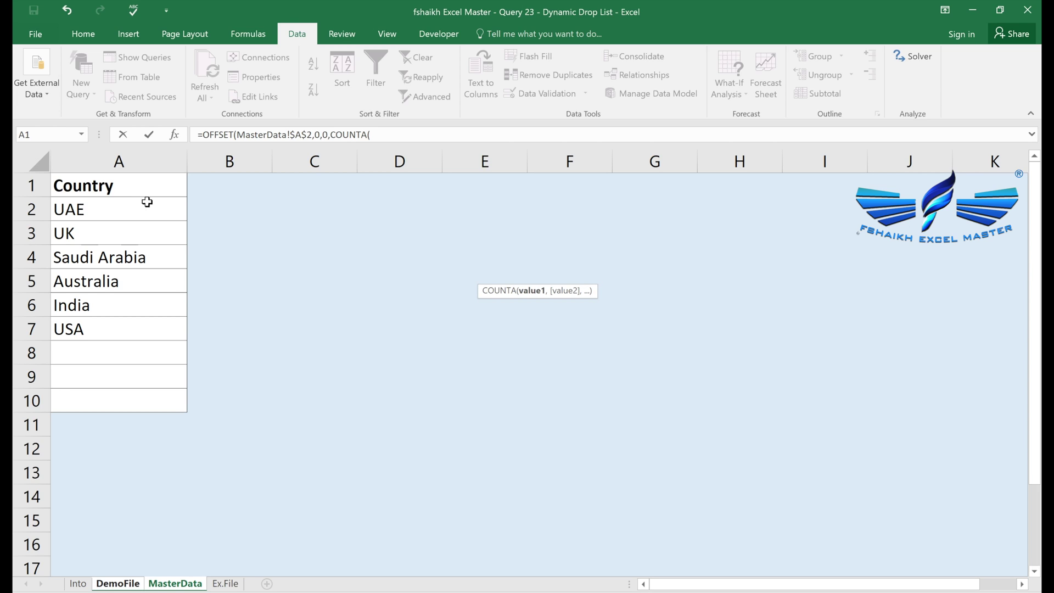
{"action": "left_click", "coordinate": [148, 157]}
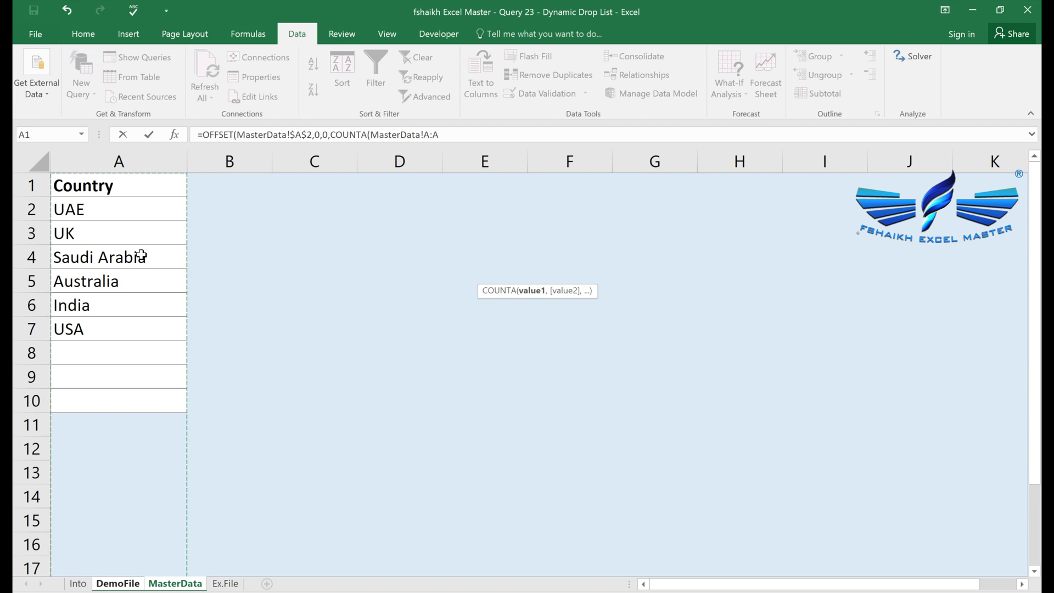
{"action": "type", "text": ")-"}
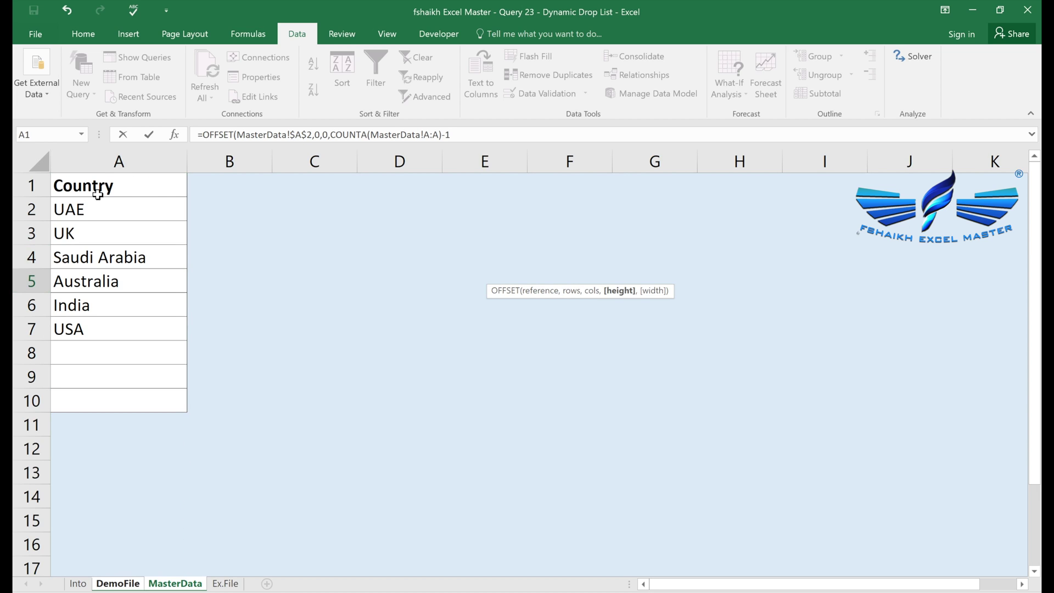
{"action": "type", "text": "1,"}
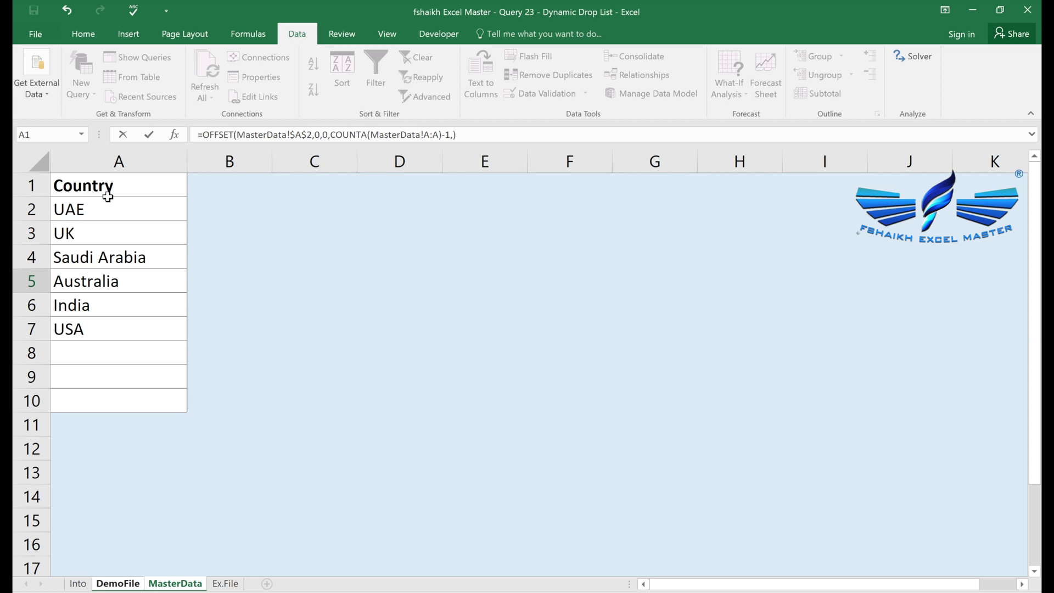
{"action": "key", "text": "Return"}
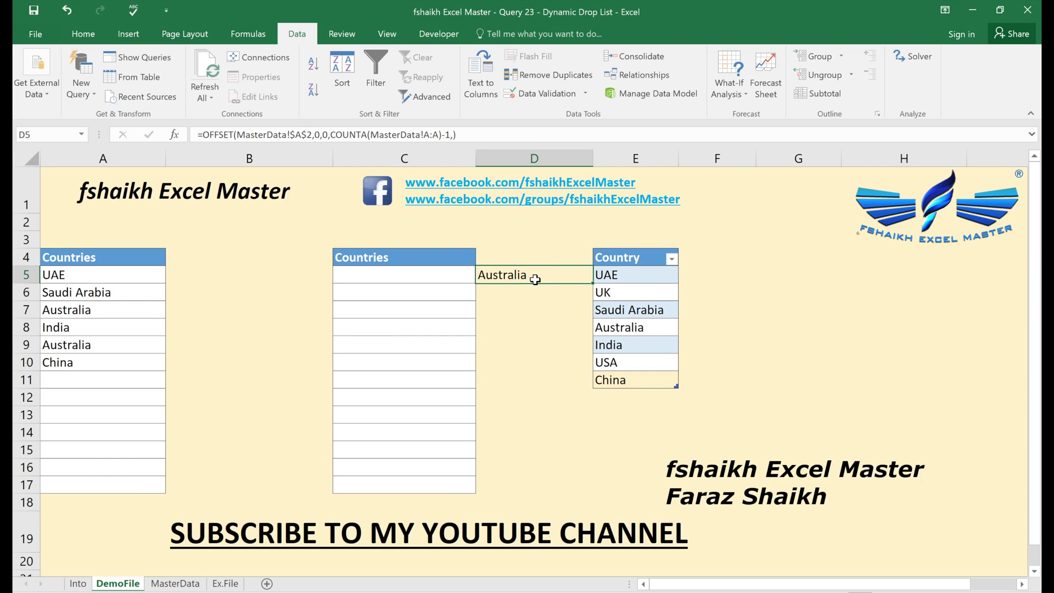
- Copy the OFFSET/COUNTA formula text from D5's formula bar
{"action": "left_click", "coordinate": [491, 134]}
{"action": "left_click_drag", "start_coordinate": [455, 135], "coordinate": [269, 109]}
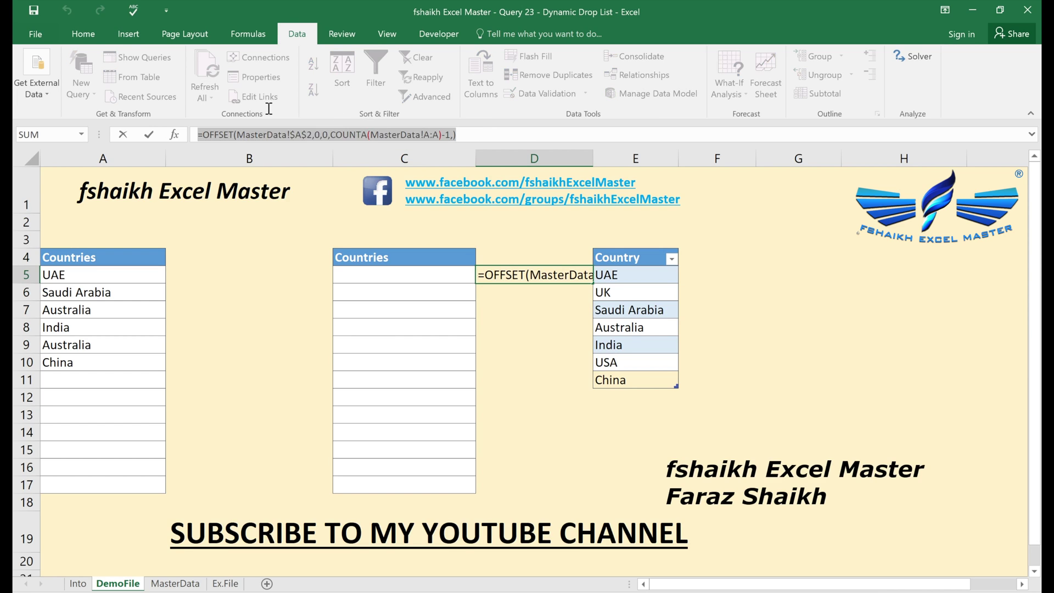
{"action": "key", "text": "Escape"}
- Select the Countries cells C5 to C17
{"action": "left_click", "coordinate": [406, 271]}
{"action": "left_click_drag", "start_coordinate": [406, 270], "coordinate": [417, 480]}
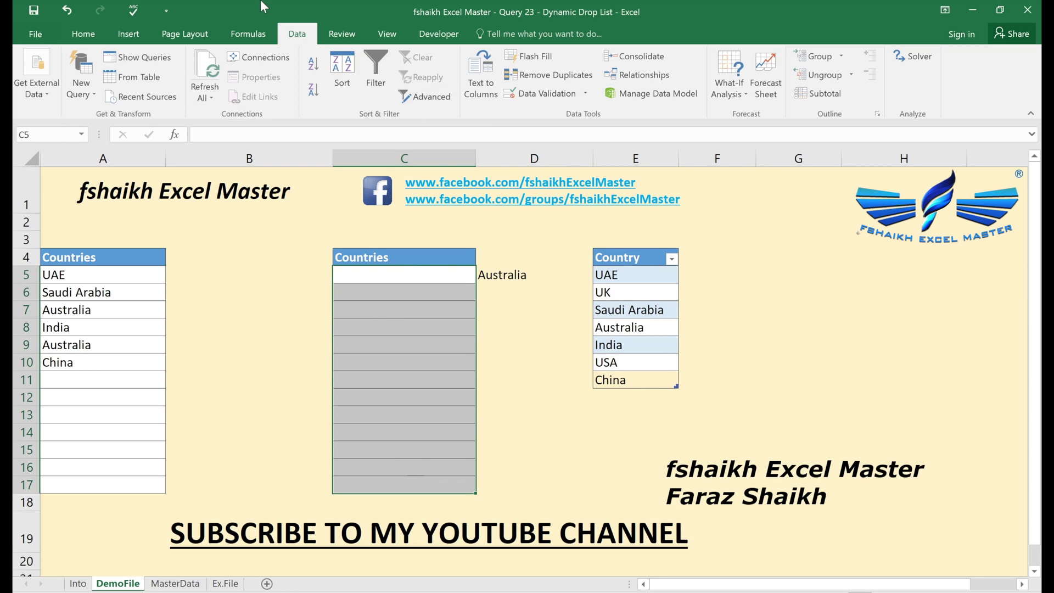
{"action": "left_click", "coordinate": [80, 34]}
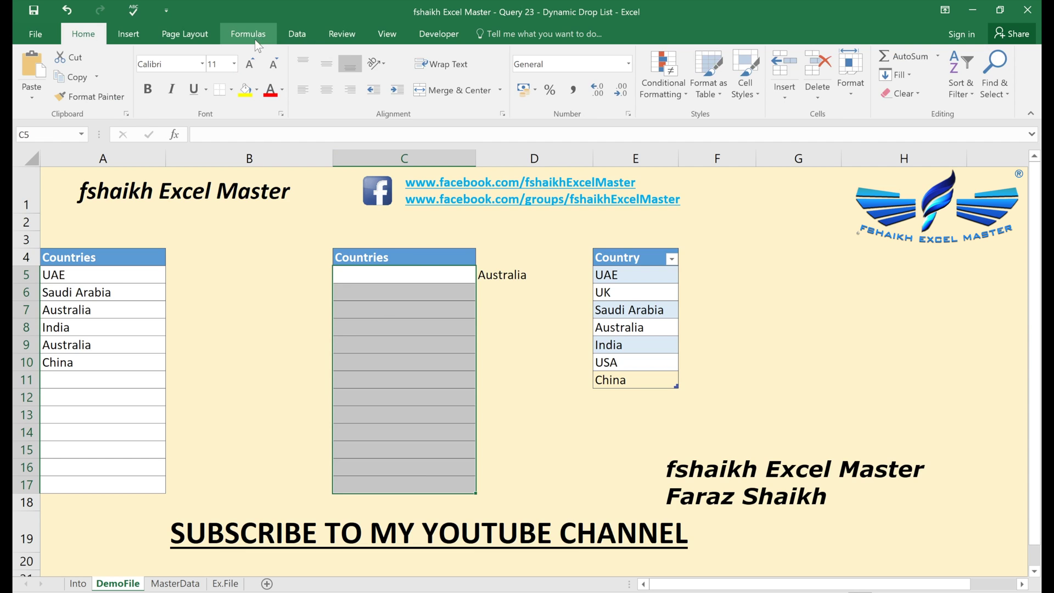
- Apply List data validation to C5:C17 using the pasted OFFSET/COUNTA formula as source
{"action": "left_click", "coordinate": [292, 34]}
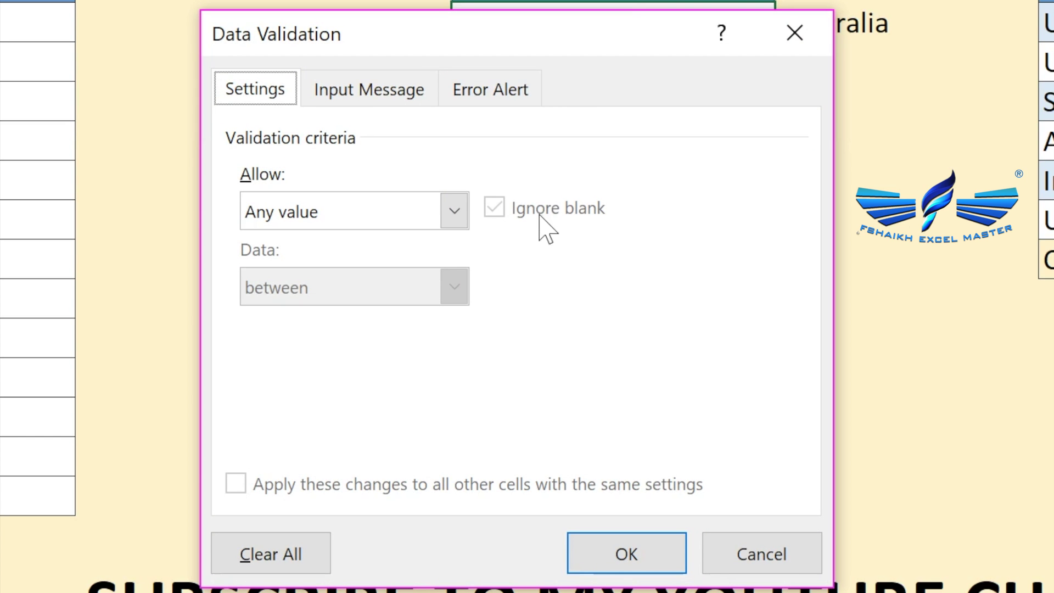
{"action": "left_click", "coordinate": [456, 213]}
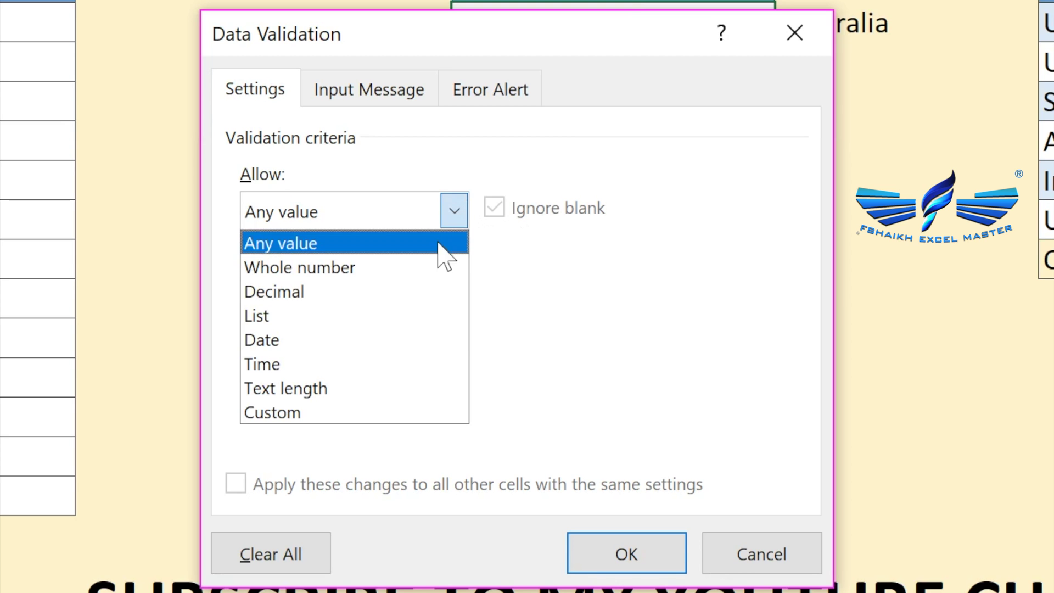
{"action": "left_click", "coordinate": [394, 324]}
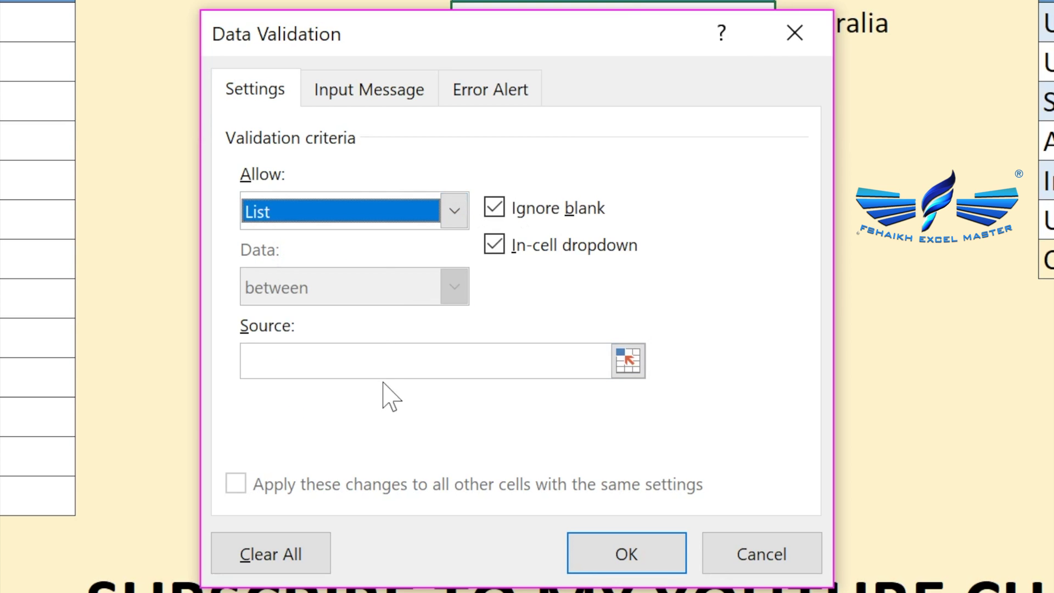
{"action": "left_click", "coordinate": [408, 361]}
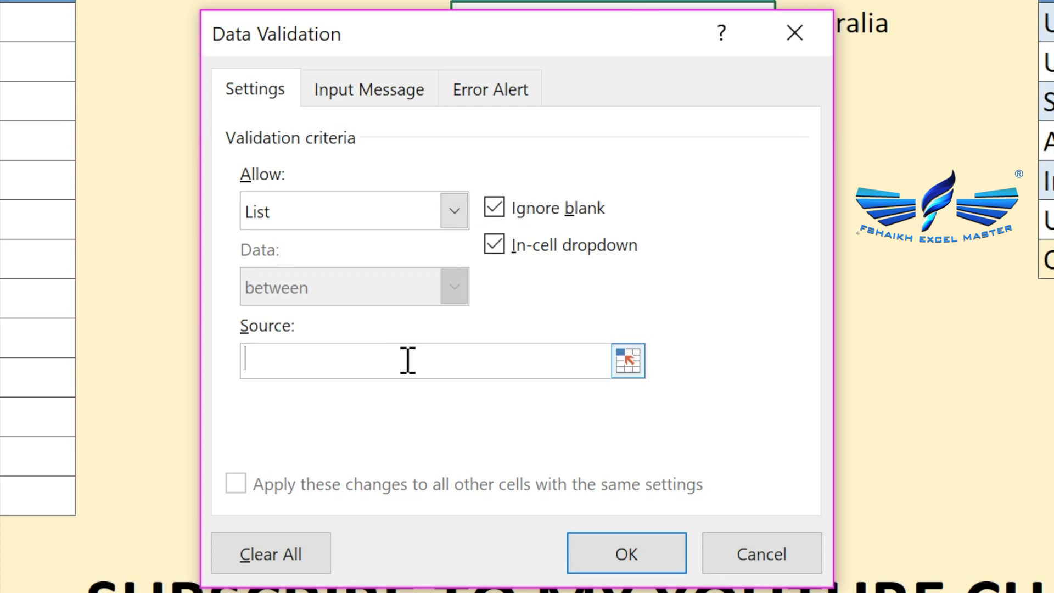
{"action": "key", "text": "ctrl+v"}
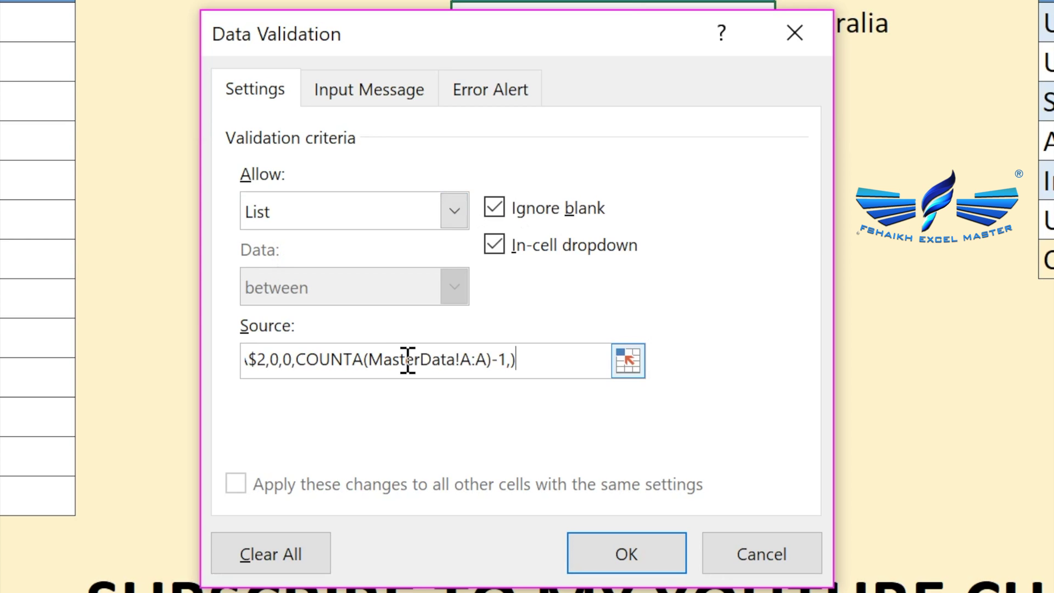
{"action": "left_click", "coordinate": [626, 553]}
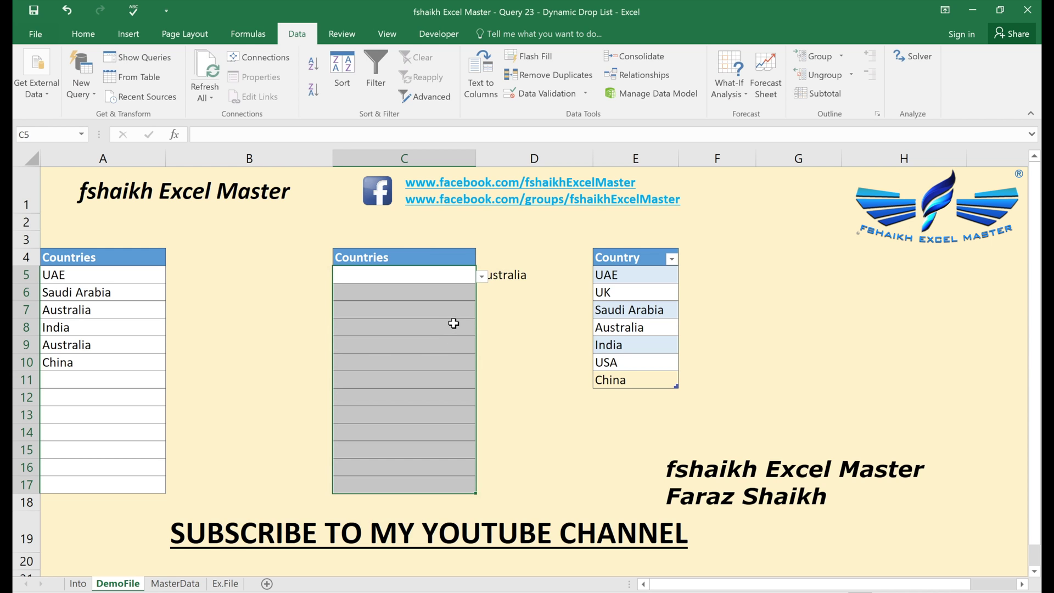
- Clear the helper OFFSET formula from cell D5
{"action": "left_click", "coordinate": [728, 130]}
{"action": "left_click", "coordinate": [499, 272]}
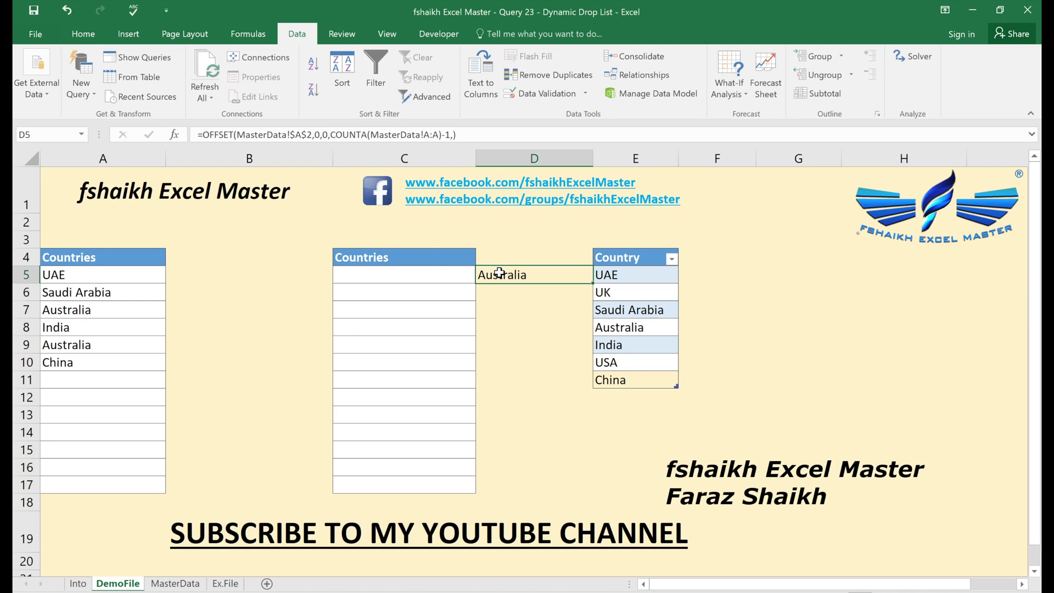
{"action": "key", "text": "Delete"}
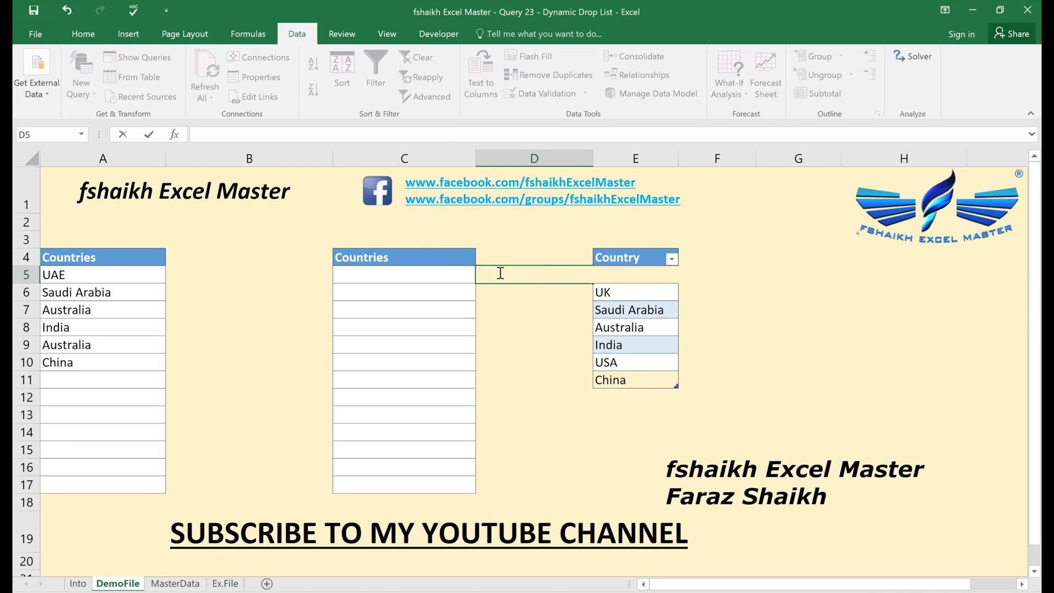
- Pick Australia, Australia, UK and India for C5 to C8 from their drop-downs
{"action": "left_click", "coordinate": [449, 273]}
{"action": "left_click", "coordinate": [483, 277]}
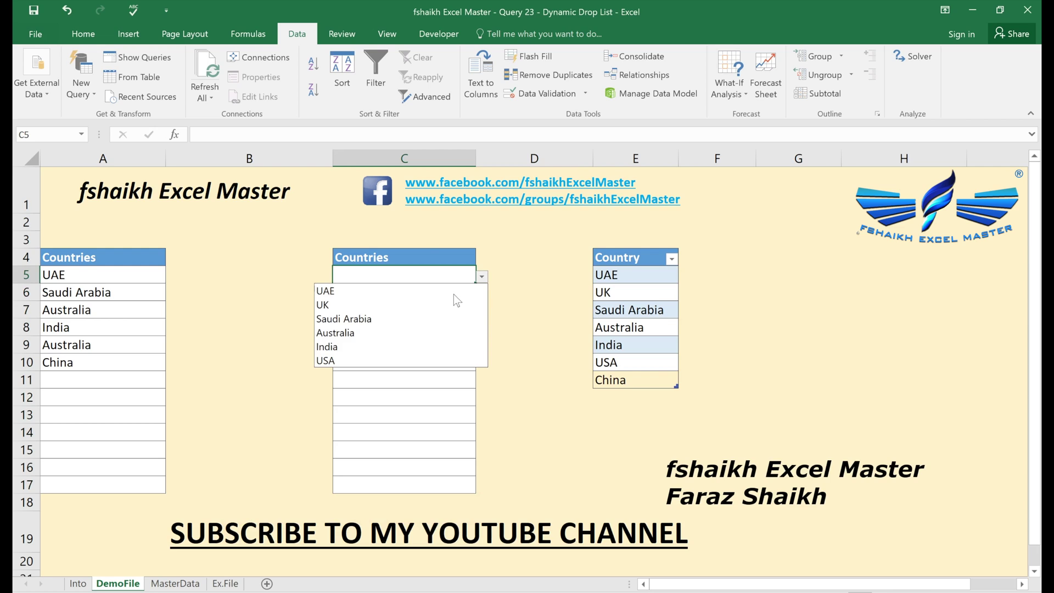
{"action": "left_click", "coordinate": [416, 333]}
{"action": "left_click", "coordinate": [472, 292]}
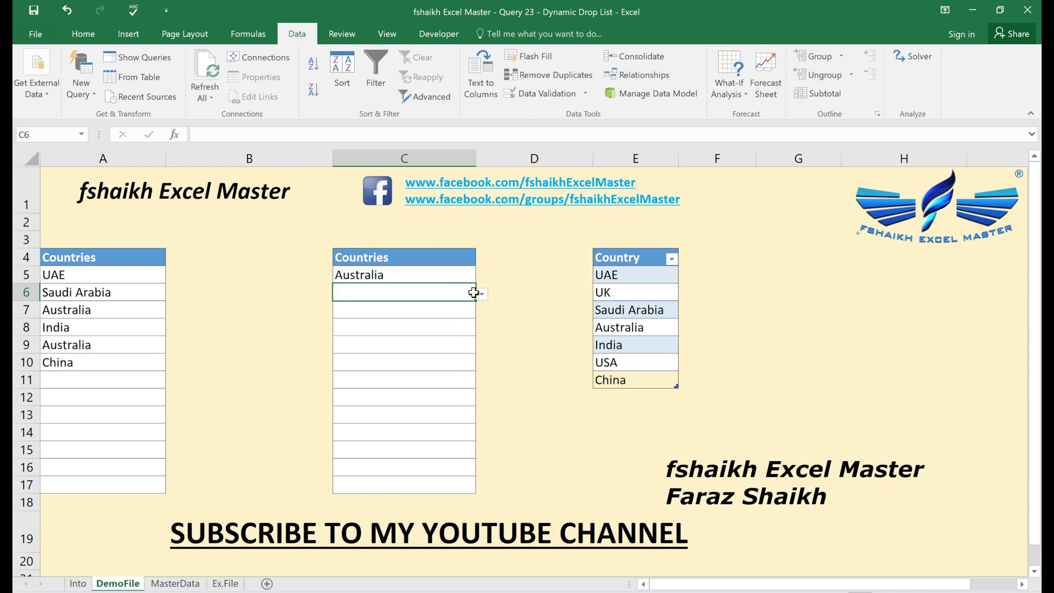
{"action": "left_click", "coordinate": [482, 294]}
{"action": "left_click", "coordinate": [421, 347]}
{"action": "left_click", "coordinate": [461, 308]}
{"action": "left_click", "coordinate": [482, 311]}
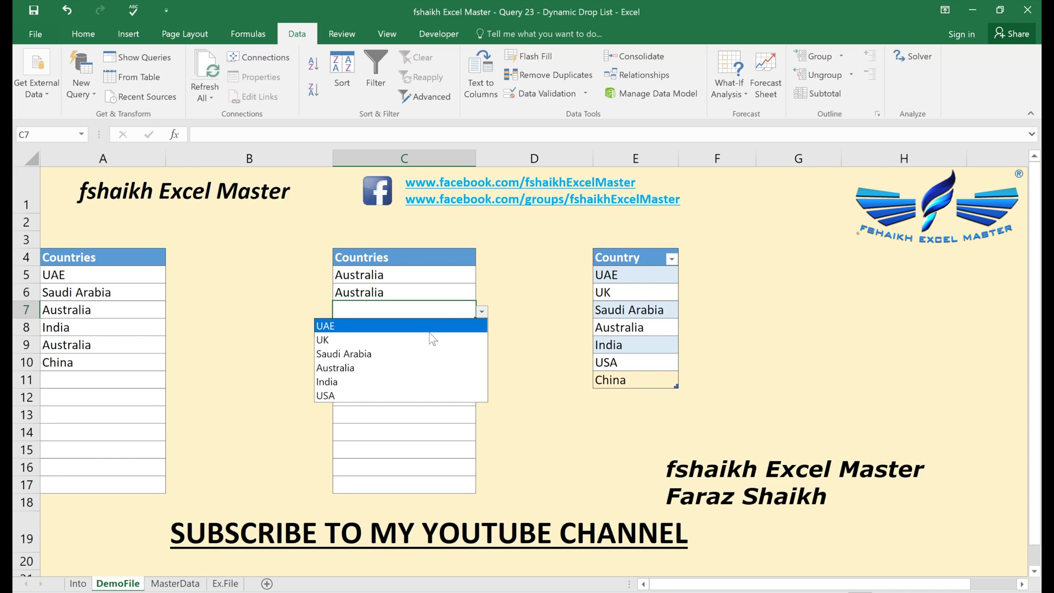
{"action": "left_click", "coordinate": [431, 340]}
{"action": "left_click", "coordinate": [427, 334]}
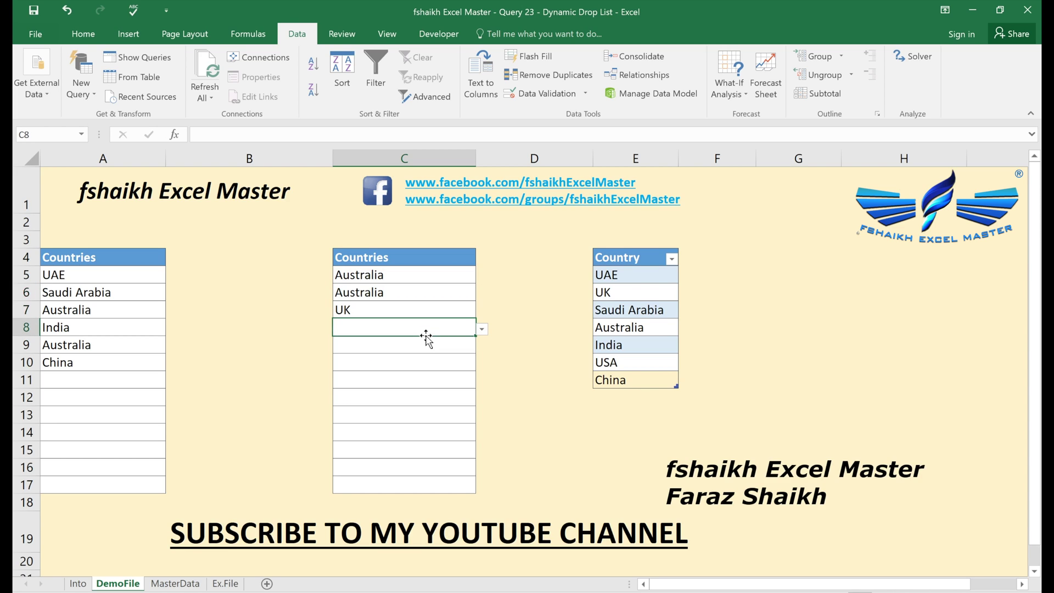
{"action": "left_click", "coordinate": [483, 329]}
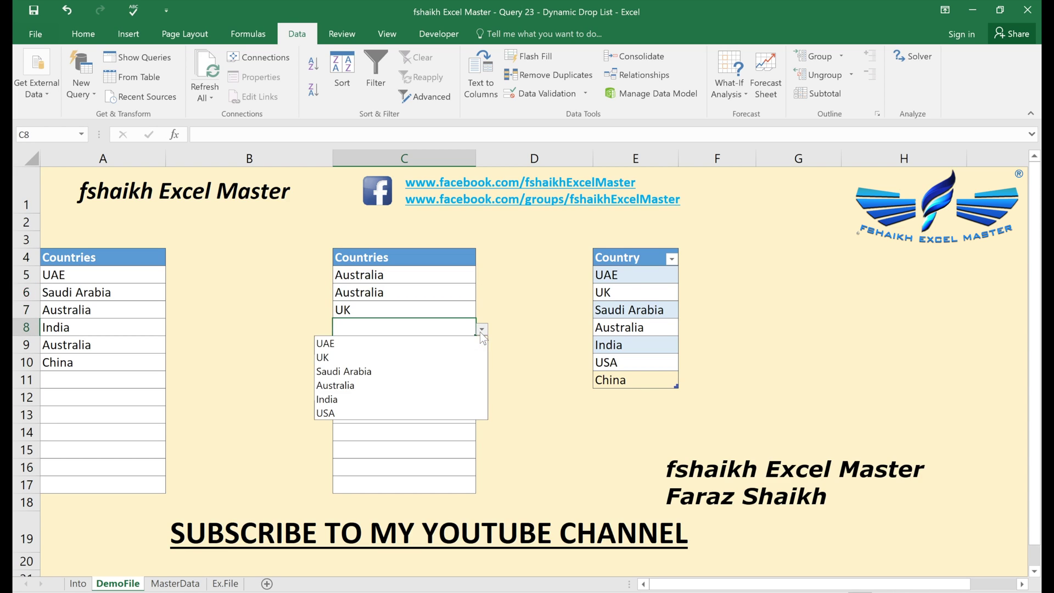
{"action": "left_click", "coordinate": [413, 399]}
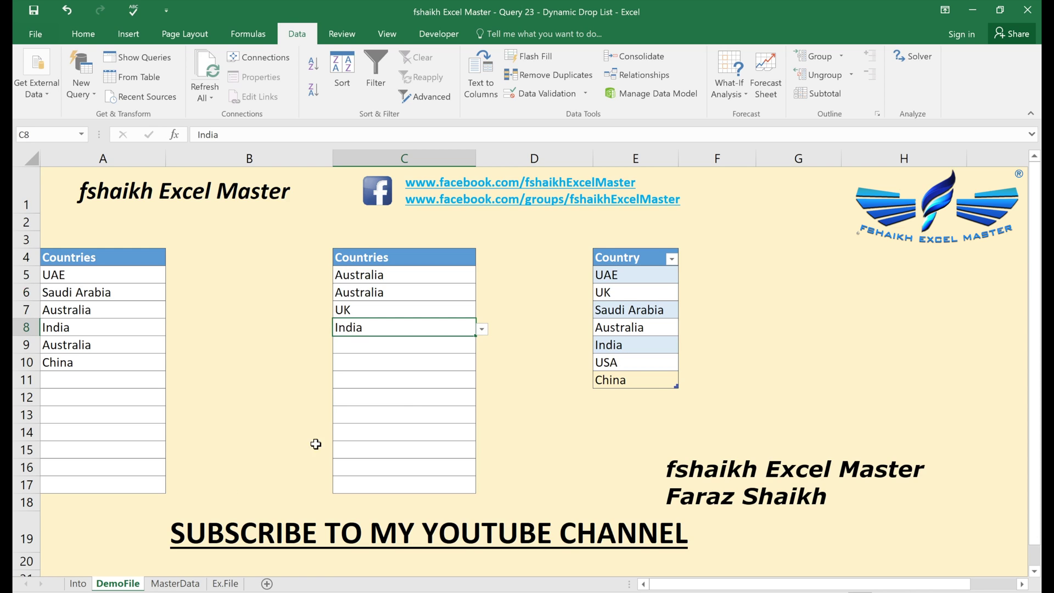
{"action": "left_click", "coordinate": [174, 583]}
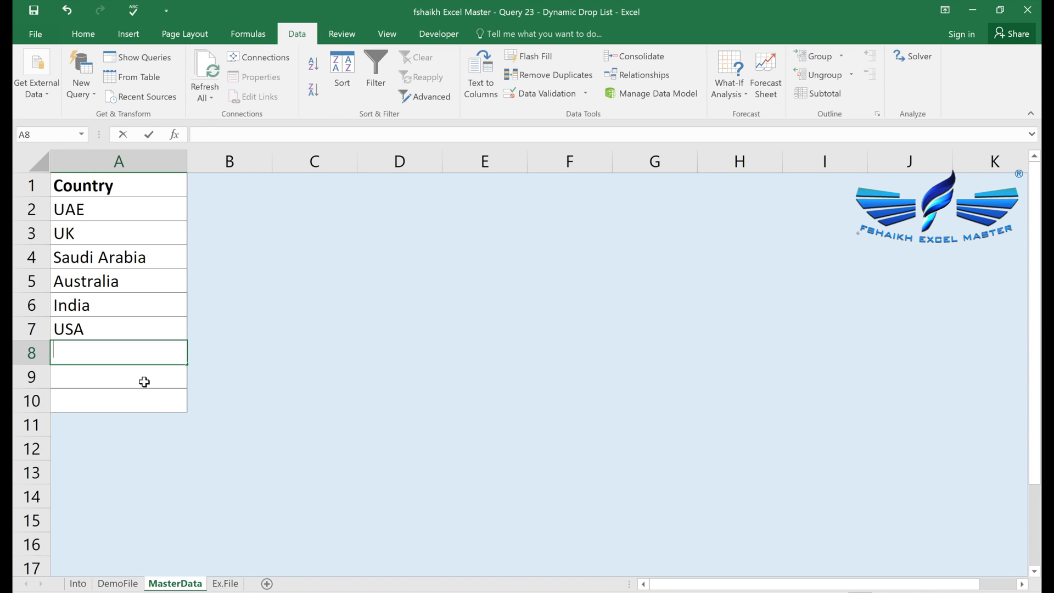
- Add China to MasterData cell A8 and choose it for DemoFile cell C9
{"action": "type", "text": "China]"}
{"action": "key", "text": "BackSpace"}
{"action": "key", "text": "Return"}
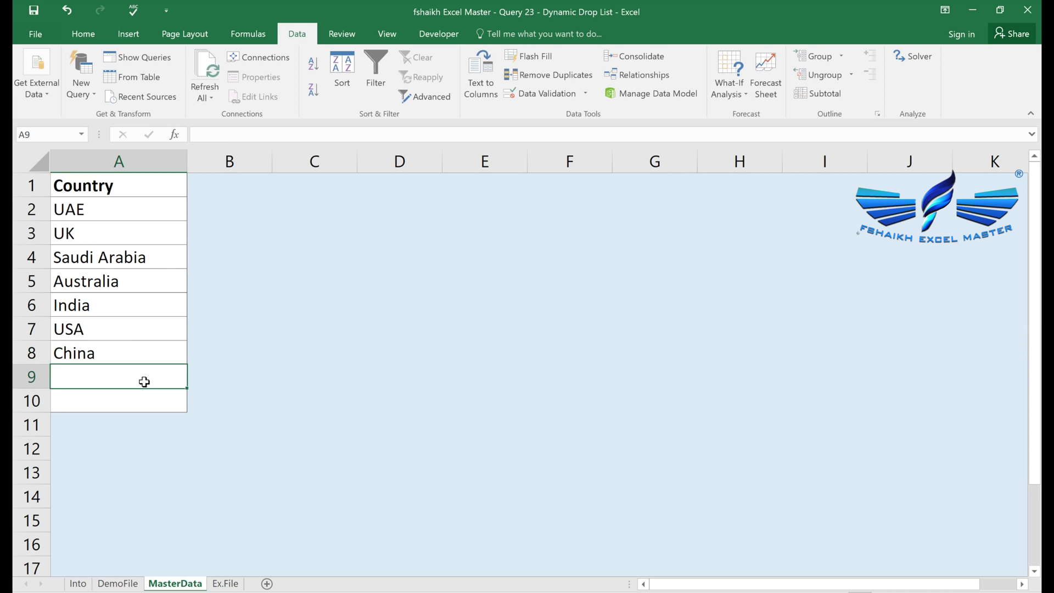
{"action": "left_click", "coordinate": [139, 581]}
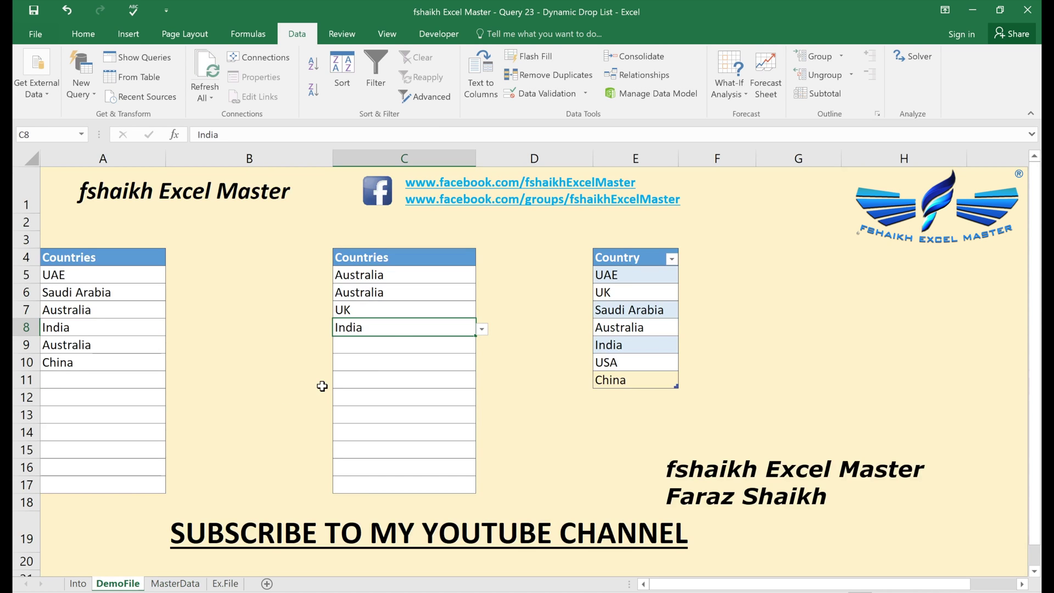
{"action": "left_click", "coordinate": [439, 343]}
{"action": "left_click", "coordinate": [480, 348]}
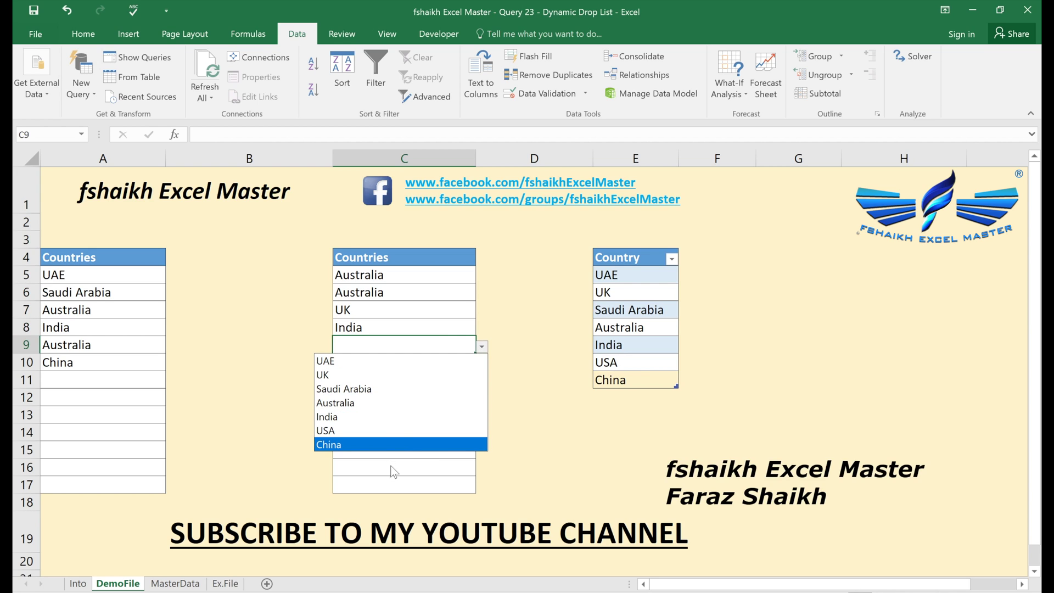
{"action": "left_click", "coordinate": [407, 446]}
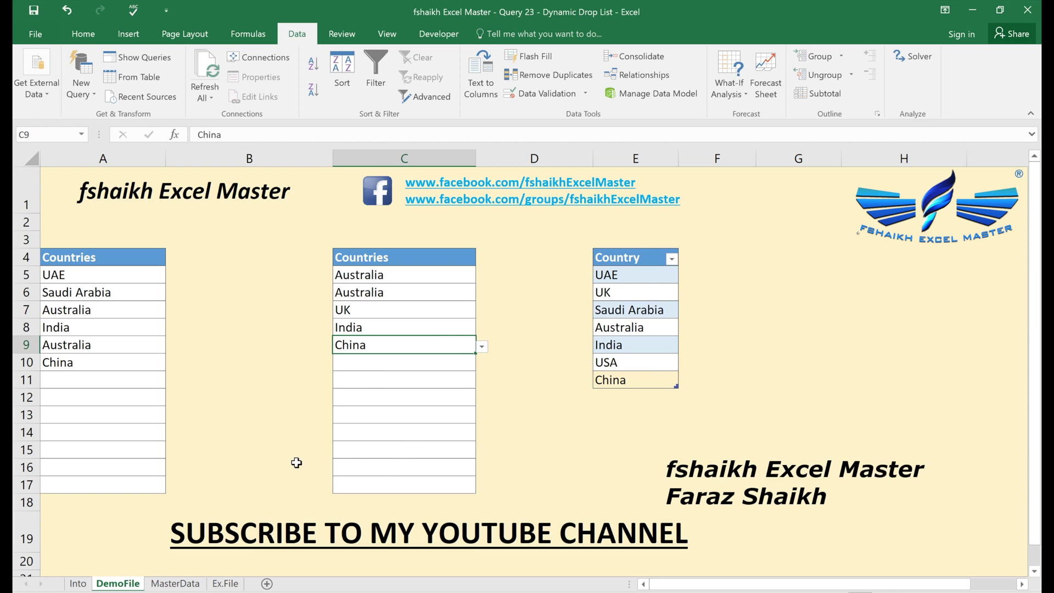
- Add Thailand to MasterData cell A9 and confirm it appears in the Countries drop-downs
{"action": "left_click", "coordinate": [176, 584]}
{"action": "type", "text": "Thailand"}
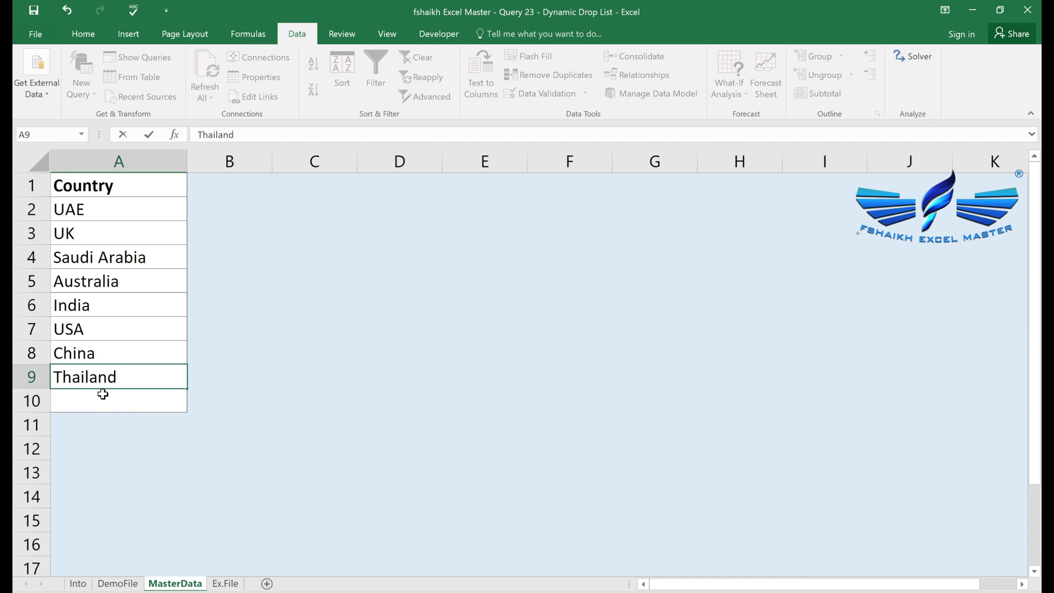
{"action": "key", "text": "Return"}
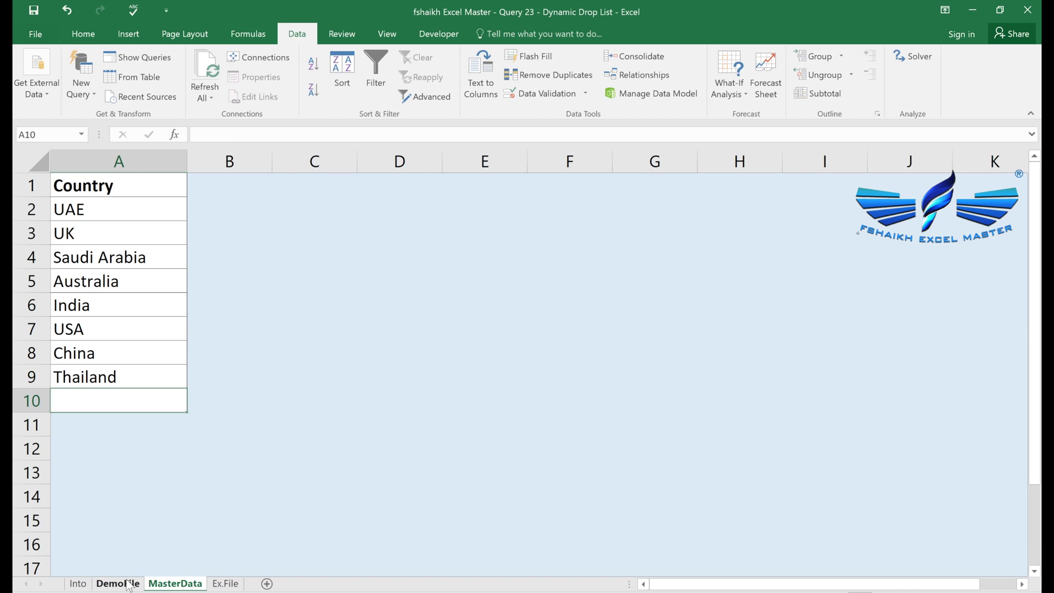
{"action": "left_click", "coordinate": [142, 581]}
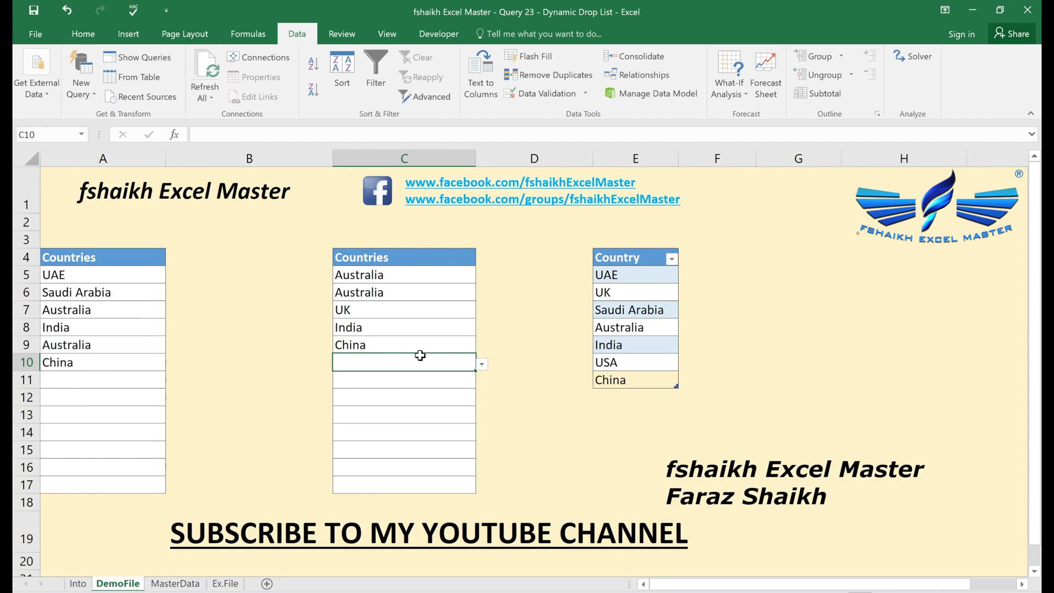
{"action": "left_click", "coordinate": [482, 364]}
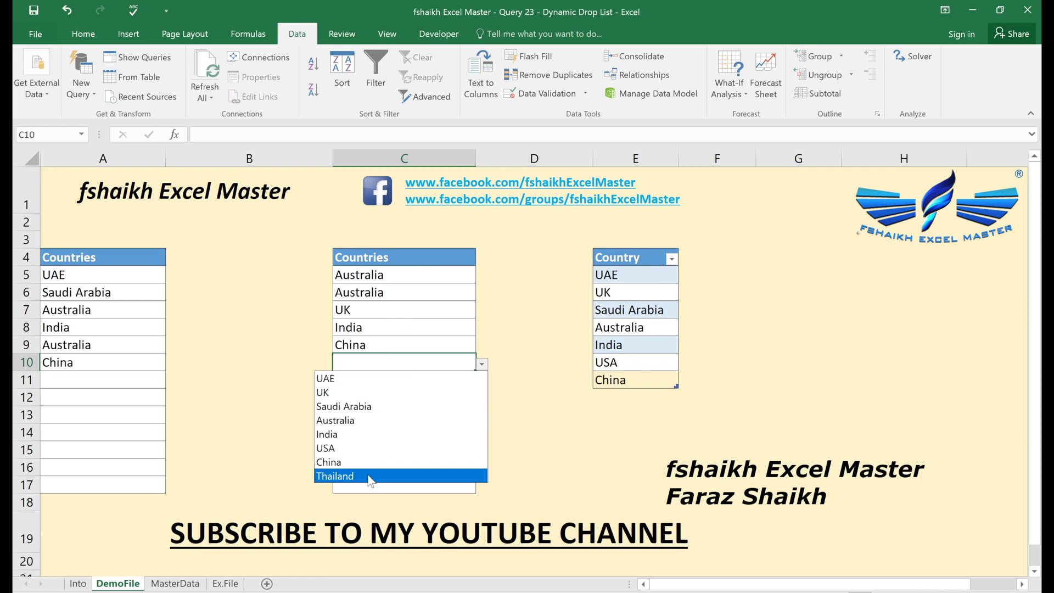
{"action": "left_click", "coordinate": [406, 280]}
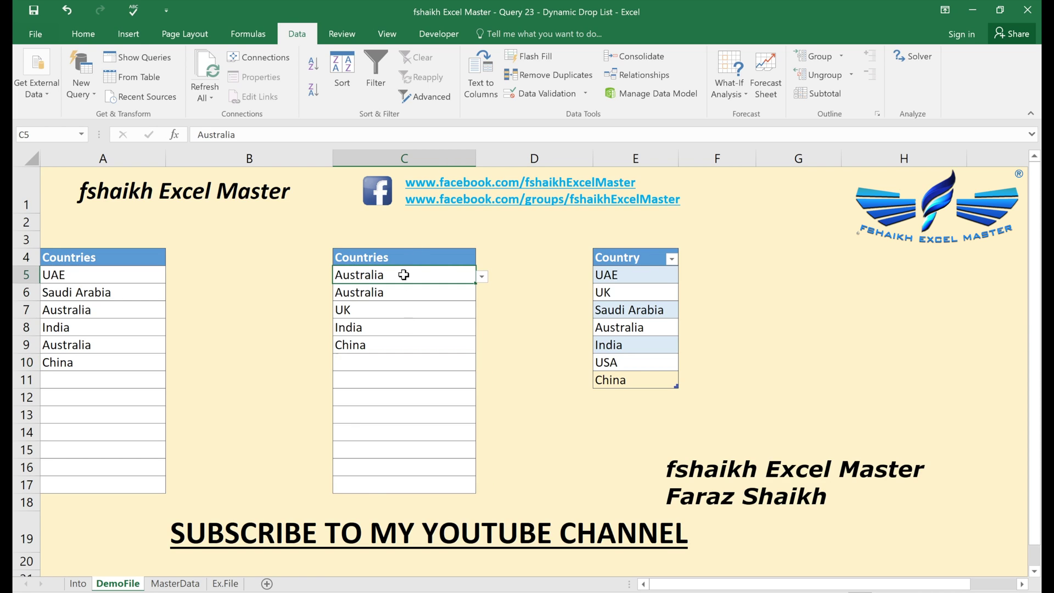
{"action": "left_click", "coordinate": [483, 278]}
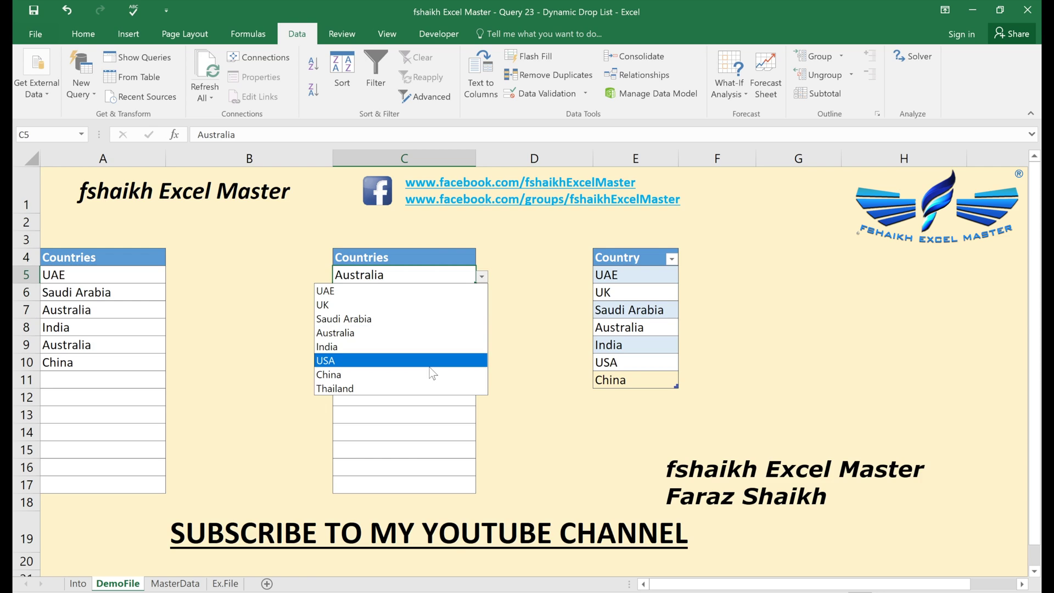
{"action": "left_click", "coordinate": [392, 436]}
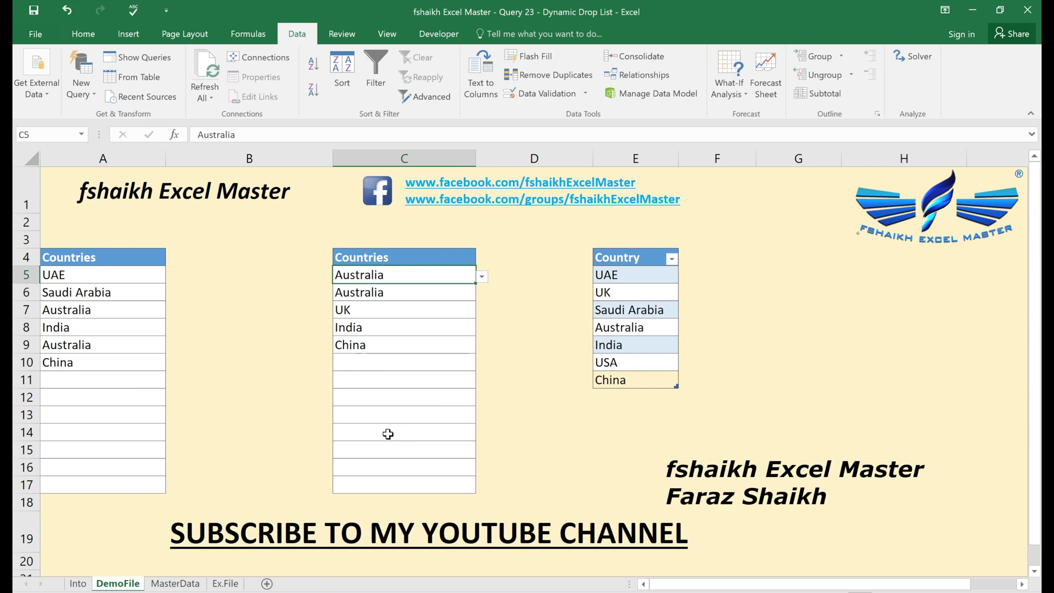
{"action": "left_click", "coordinate": [401, 397]}
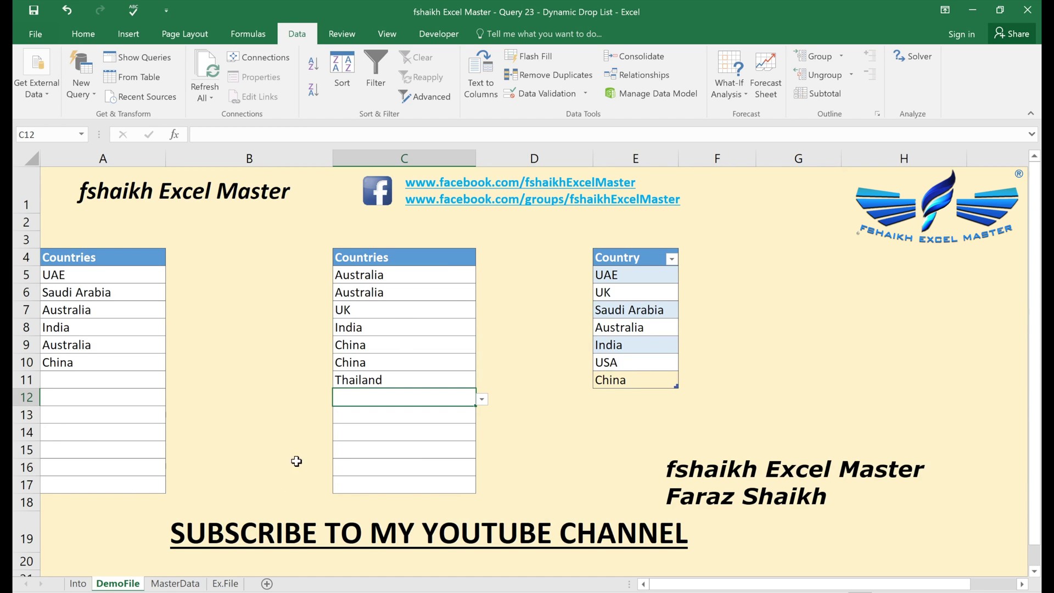
{"action": "left_click", "coordinate": [178, 584]}
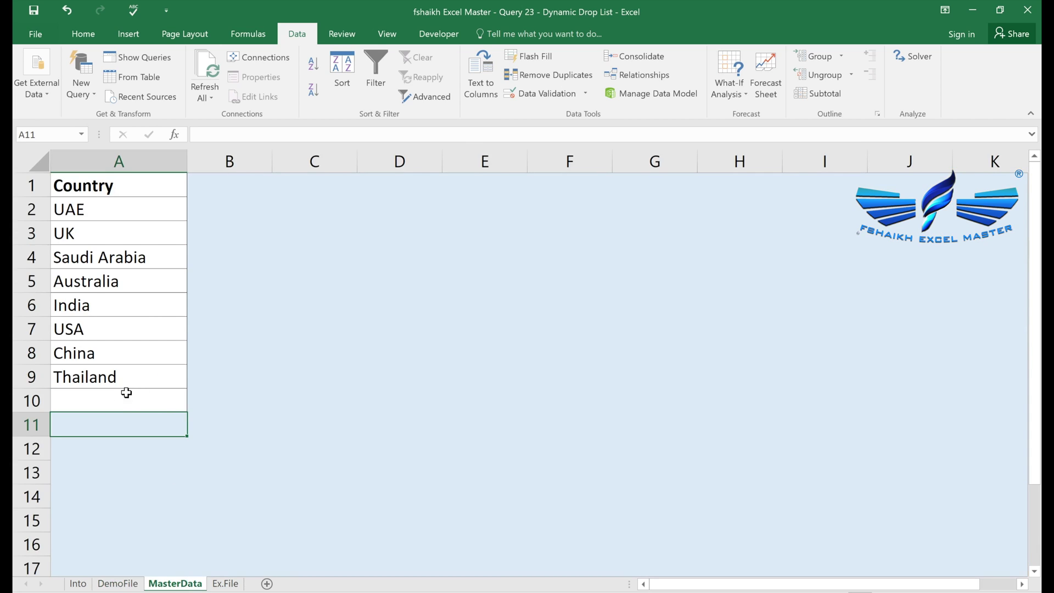
- Add Goa, Spain and Italy to MasterData cells A10 to A12
{"action": "left_click", "coordinate": [120, 402]}
{"action": "type", "text": "Goa"}
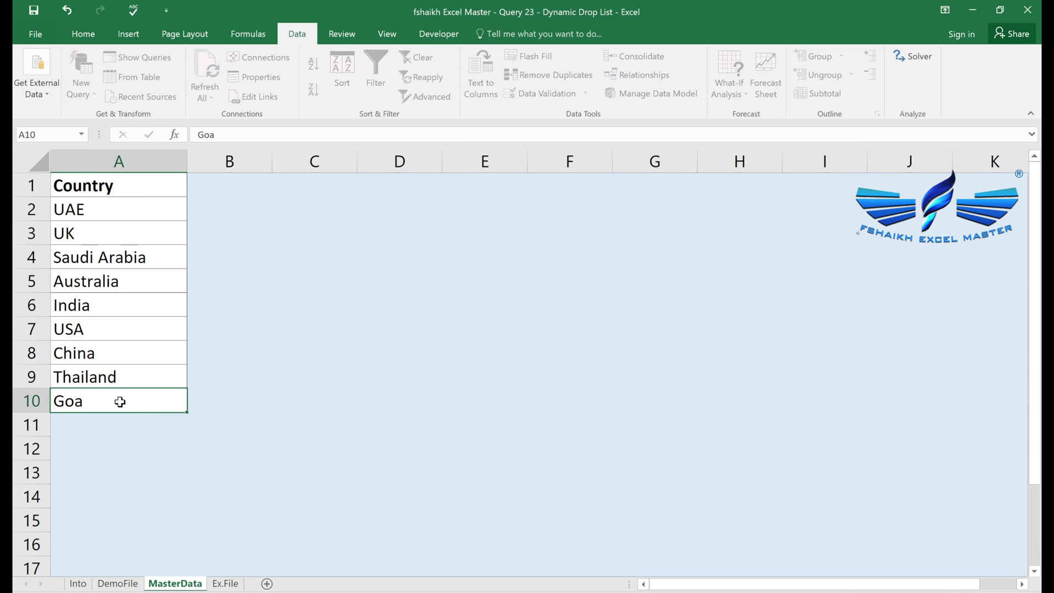
{"action": "key", "text": "Return"}
{"action": "type", "text": "Spain"}
{"action": "key", "text": "Return"}
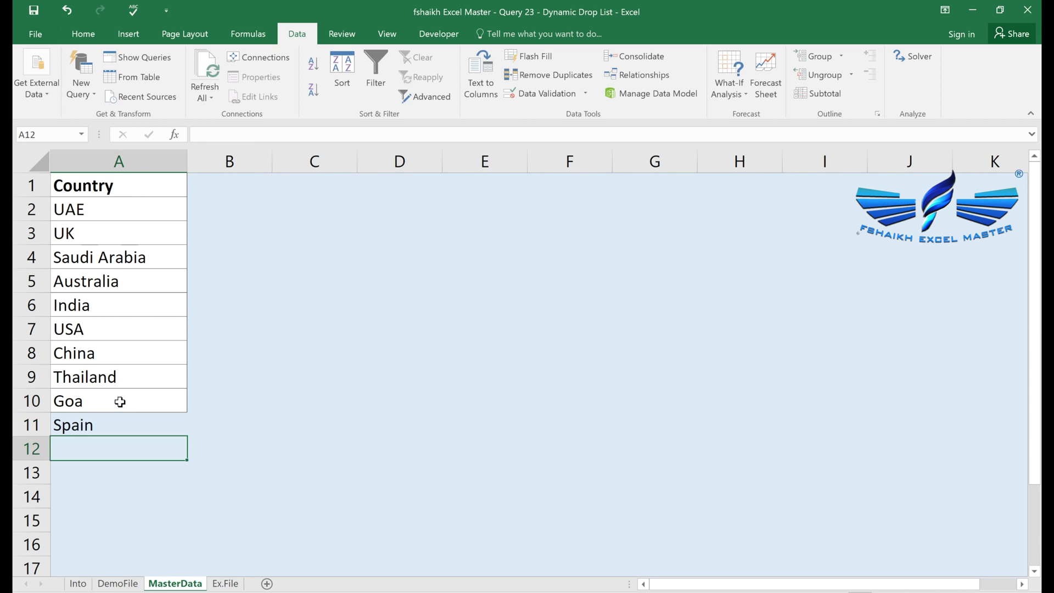
{"action": "type", "text": "Italy"}
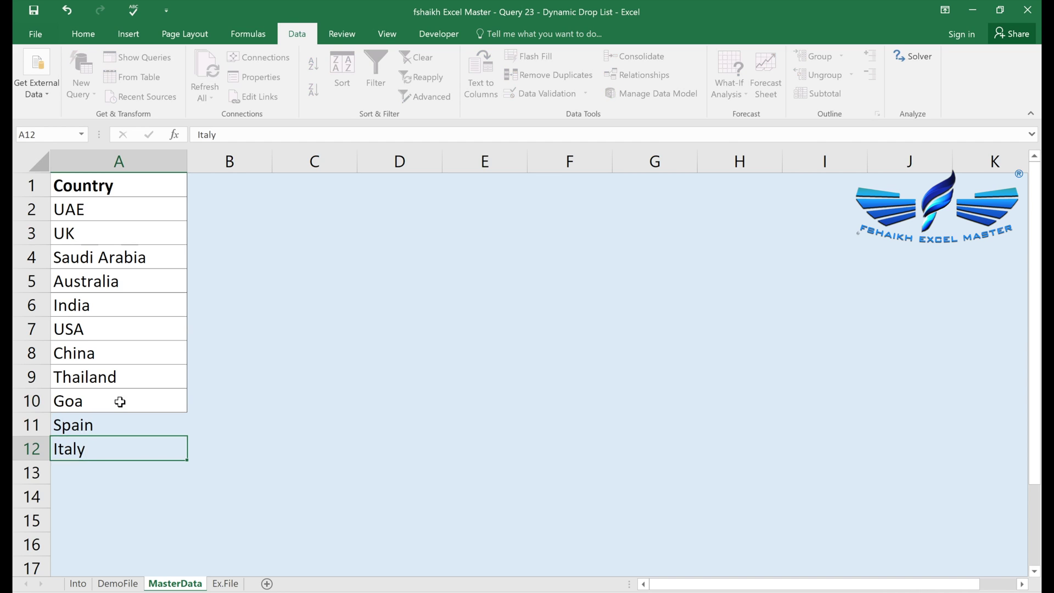
{"action": "key", "text": "Return"}
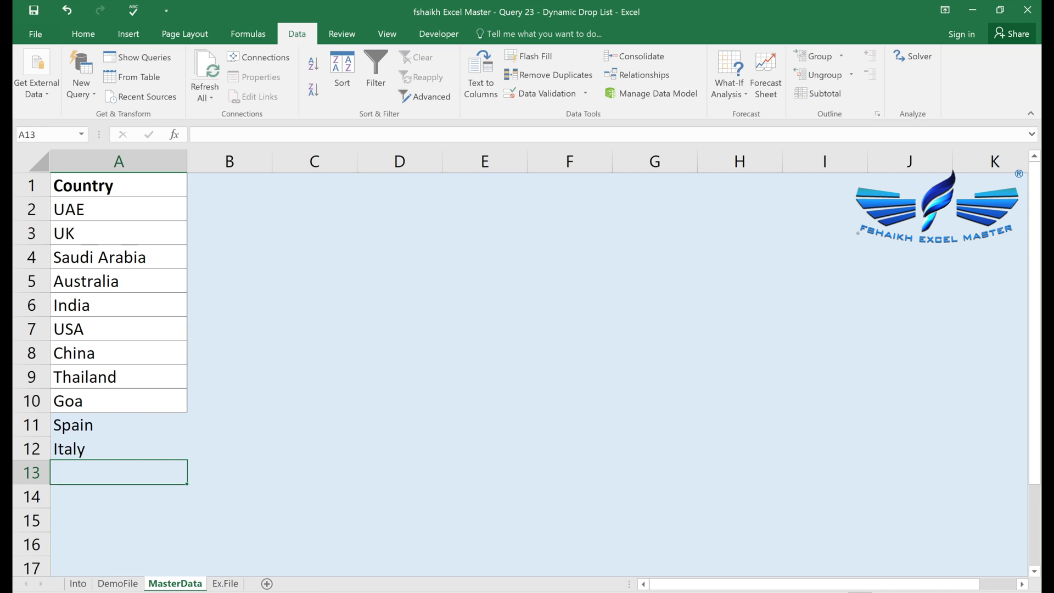
- Choose Italy for DemoFile cell C12 from the updated drop-down
{"action": "left_click", "coordinate": [125, 585]}
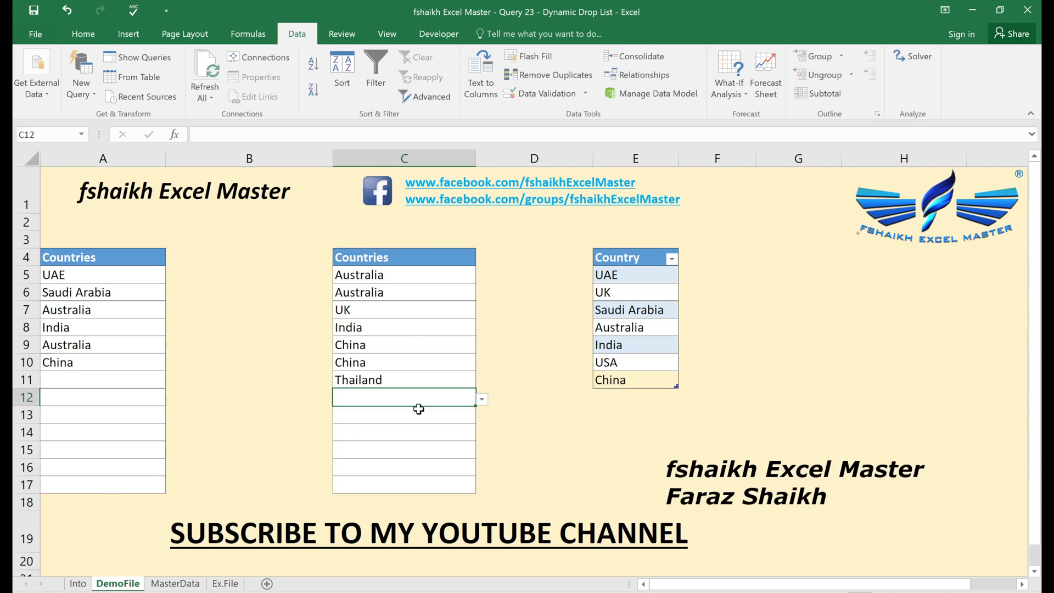
{"action": "left_click", "coordinate": [484, 404]}
{"action": "left_click_drag", "start_coordinate": [482, 438], "coordinate": [479, 506]}
{"action": "left_click", "coordinate": [384, 511]}
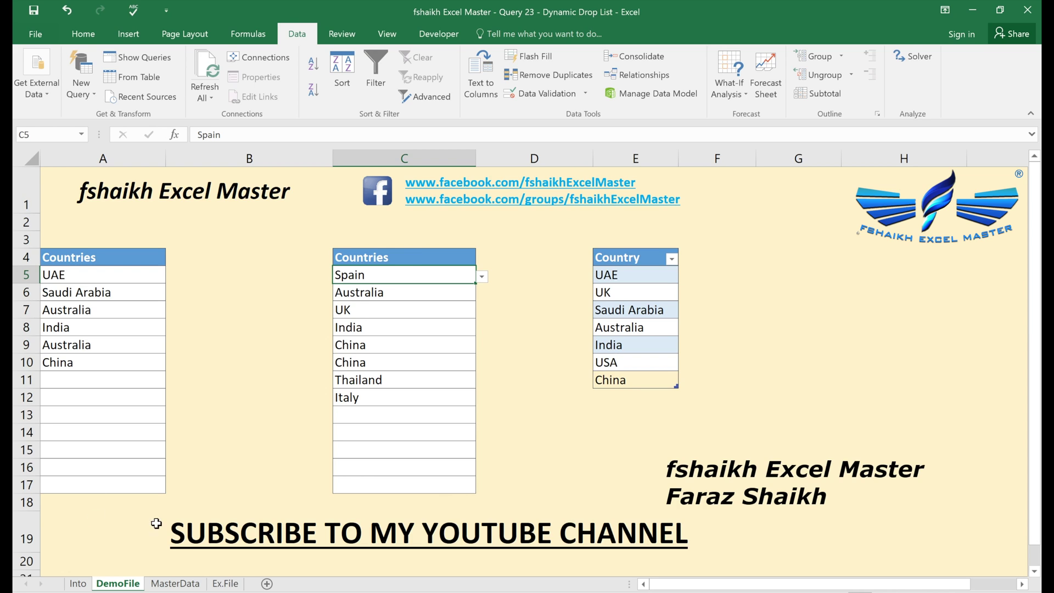
{"action": "left_click", "coordinate": [225, 584]}
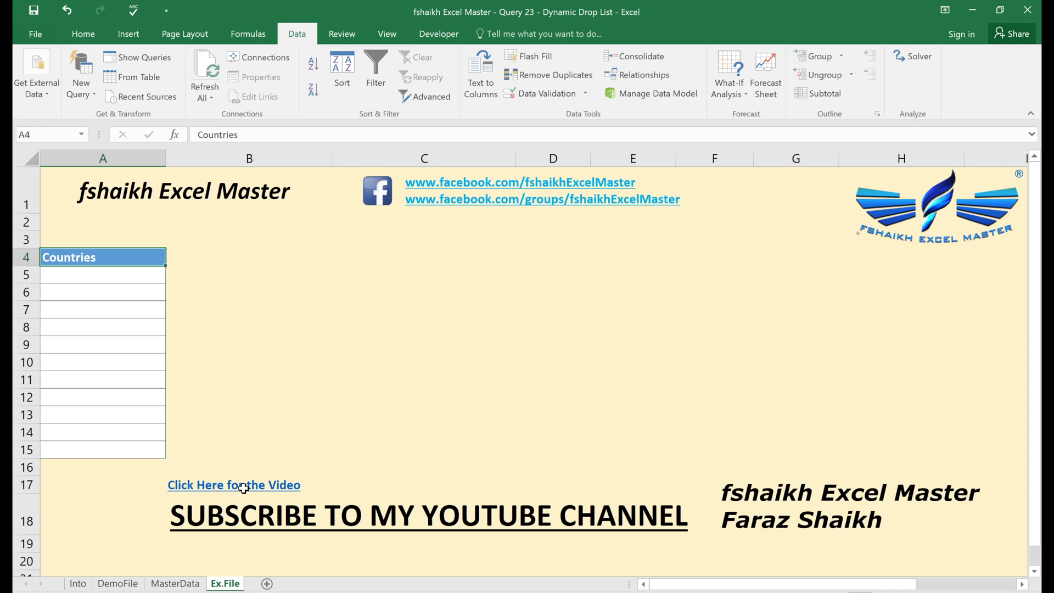
{"action": "left_click", "coordinate": [125, 584]}
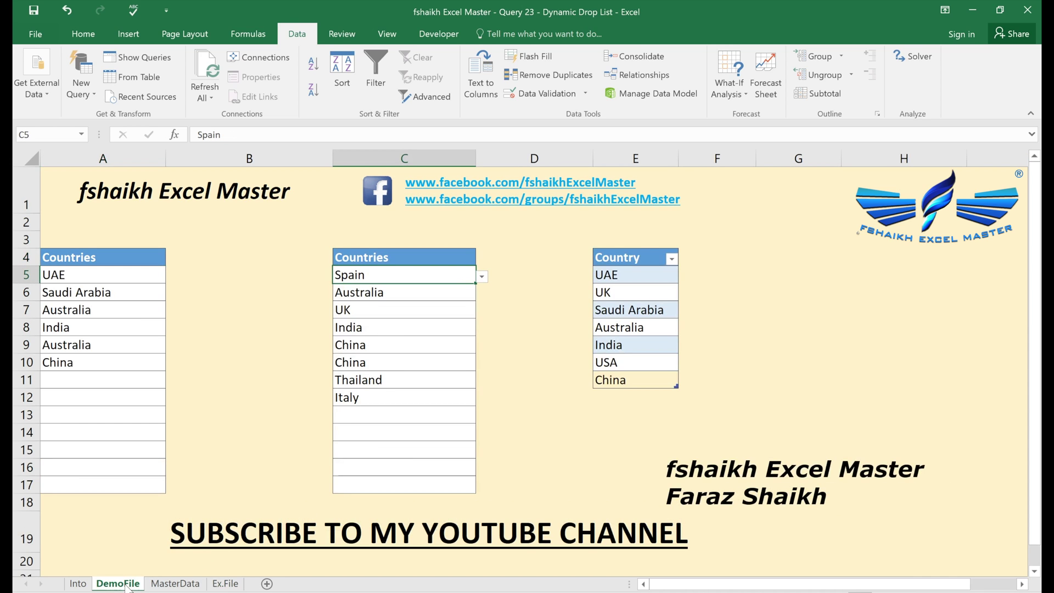